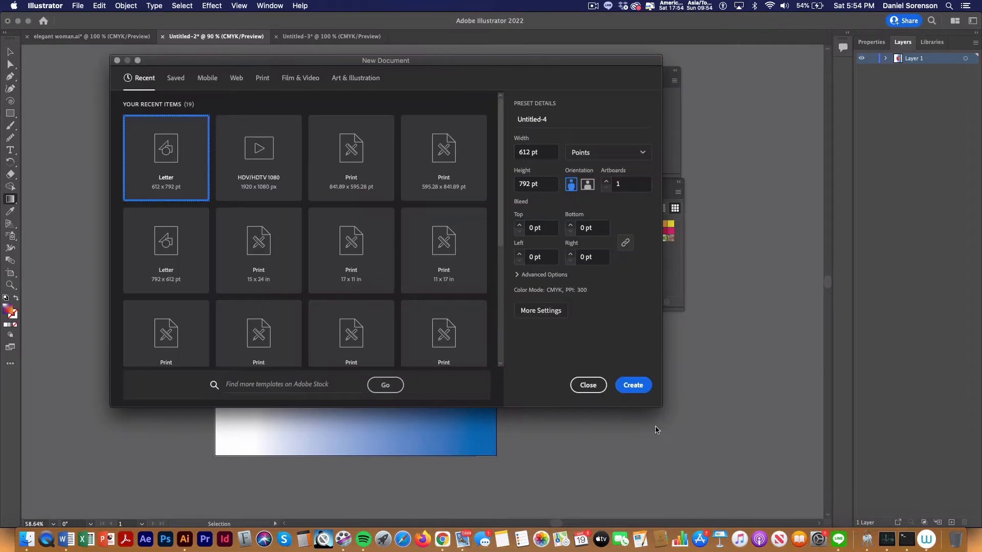
# Create a 612 x 792 pt Letter document and draw a large closed, curved teardrop-like shape with the Curvature tool
pyautogui.click(633, 385)
pyautogui.click(11, 88)
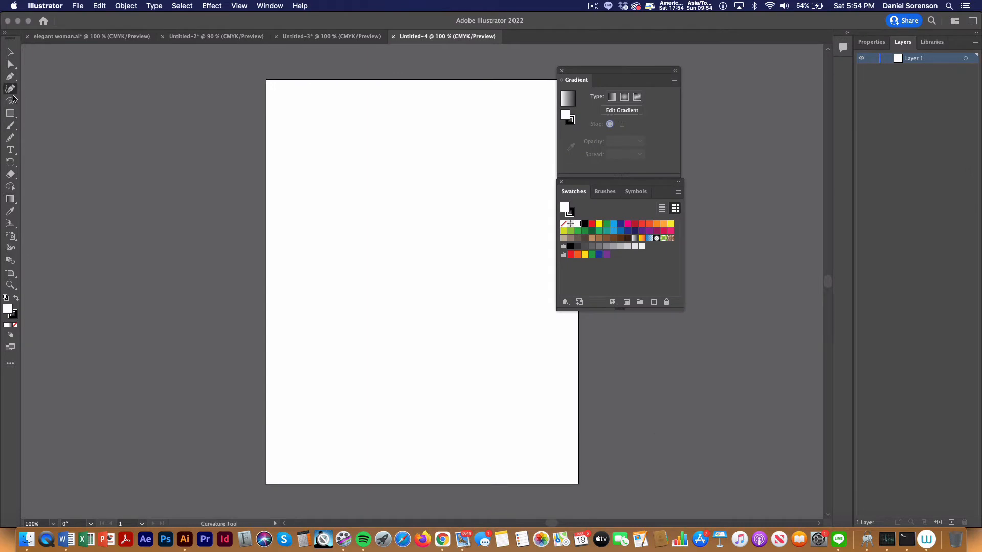
pyautogui.click(367, 147)
pyautogui.click(300, 231)
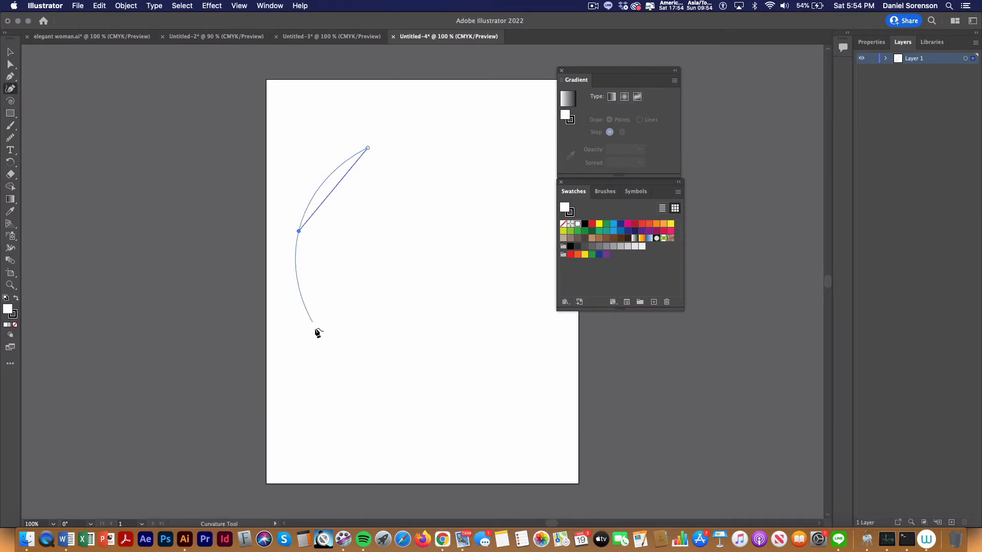
pyautogui.click(359, 356)
pyautogui.click(518, 377)
pyautogui.click(484, 229)
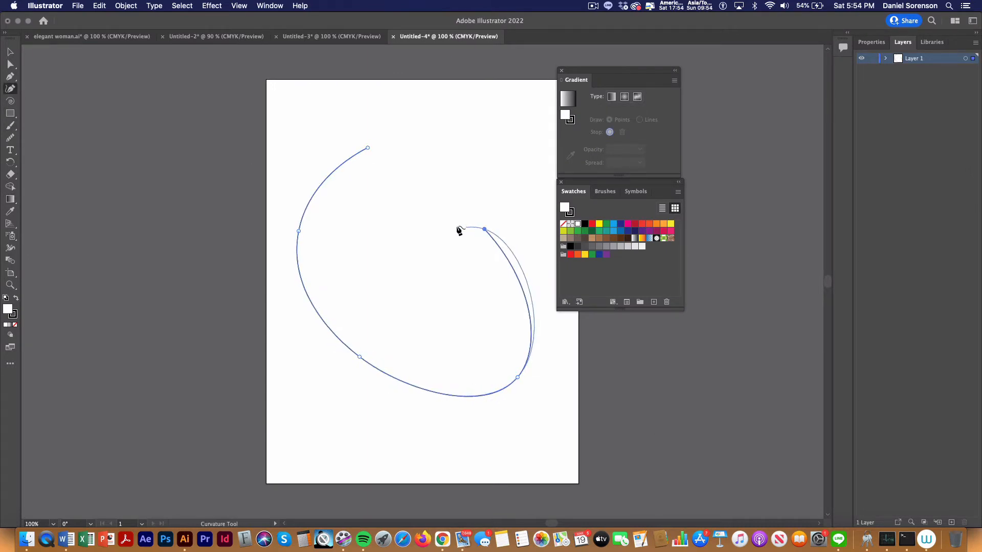
pyautogui.click(419, 203)
pyautogui.click(451, 122)
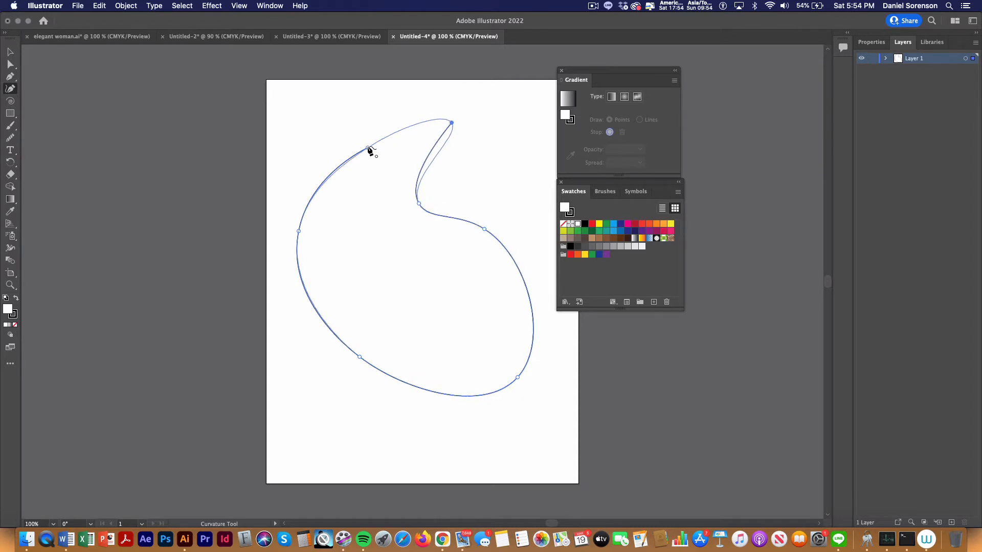
pyautogui.click(368, 148)
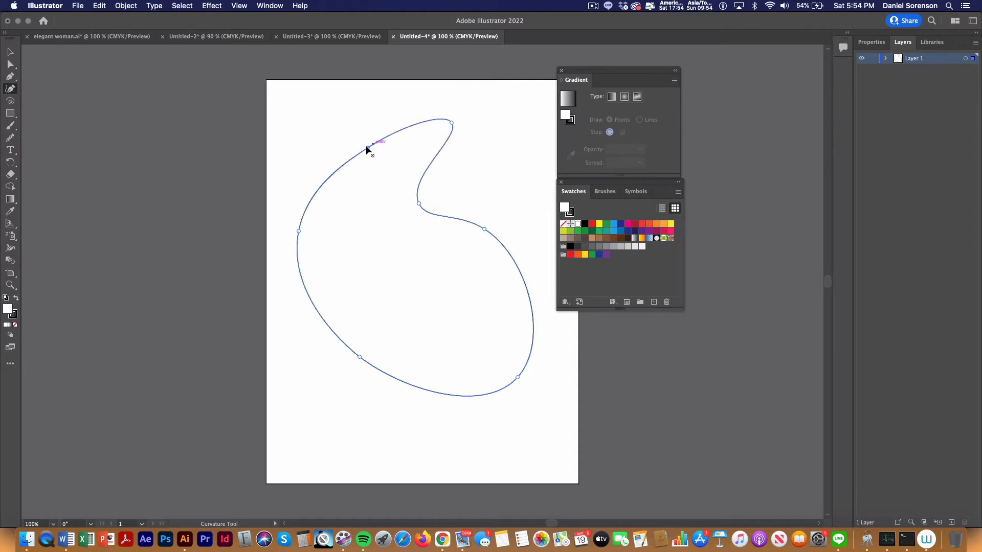
# Fill the curved shape with a gradient and change its type to freeform
pyautogui.click(612, 97)
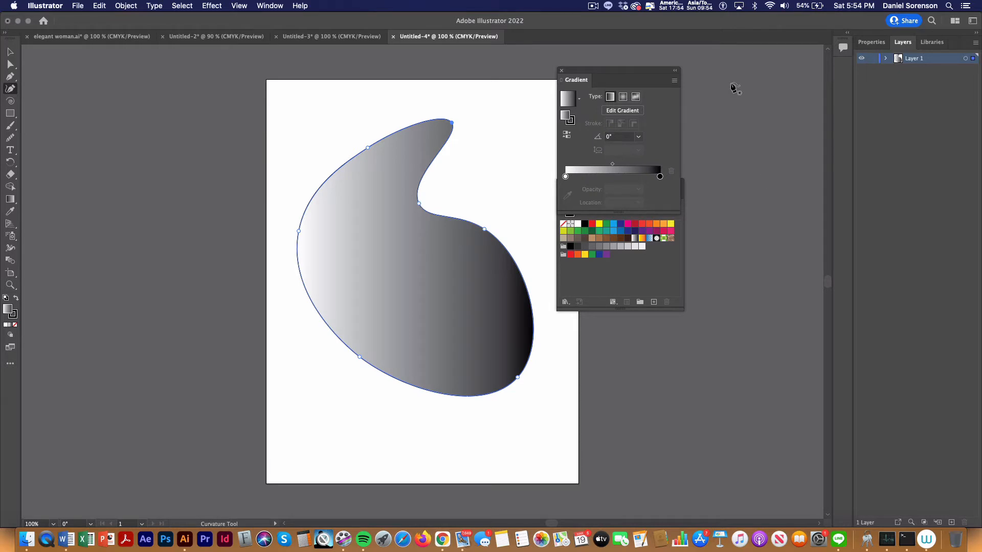
pyautogui.moveTo(595, 77); pyautogui.dragTo(595, 63)
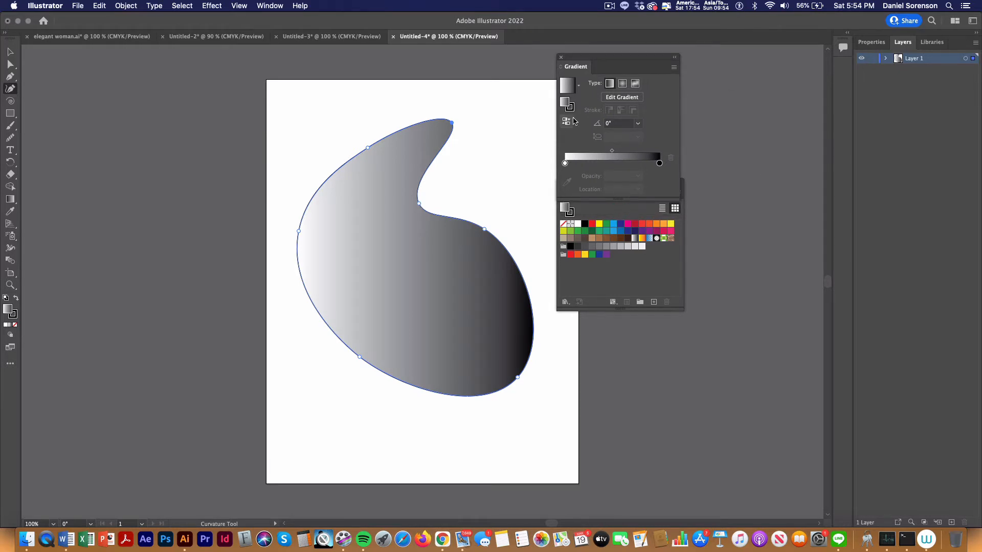
pyautogui.click(635, 83)
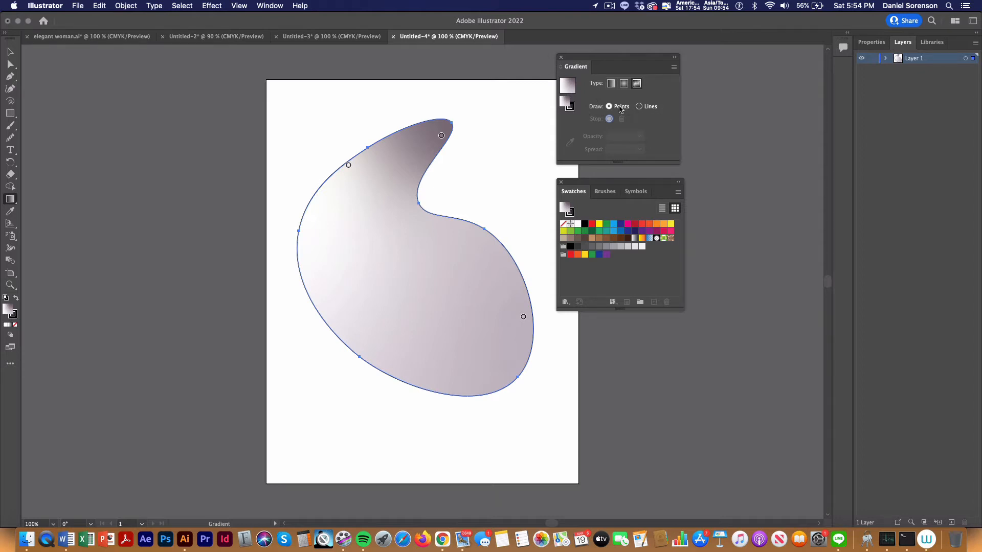
# Recolor the freeform gradient point near the shape's lower right edge to dark purple
pyautogui.click(441, 135)
pyautogui.click(523, 317)
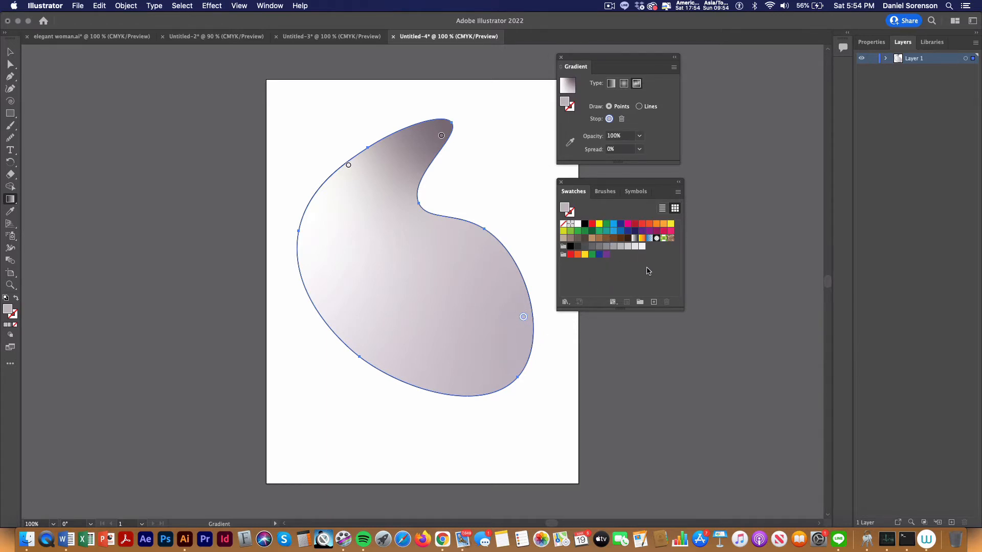
pyautogui.click(641, 231)
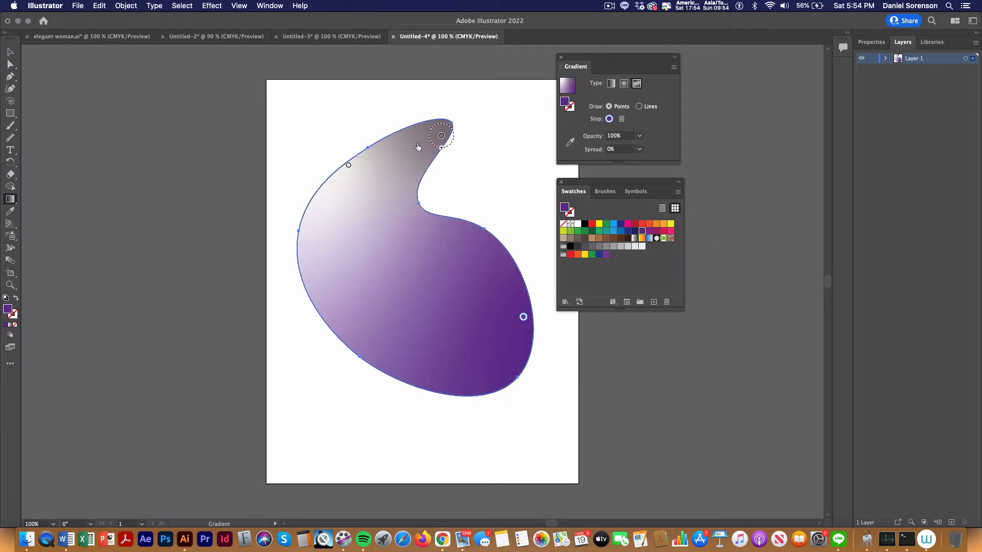
# Add a white gradient point near the shape's left edge and recolor the point in the upper tip to dark navy
pyautogui.click(318, 217)
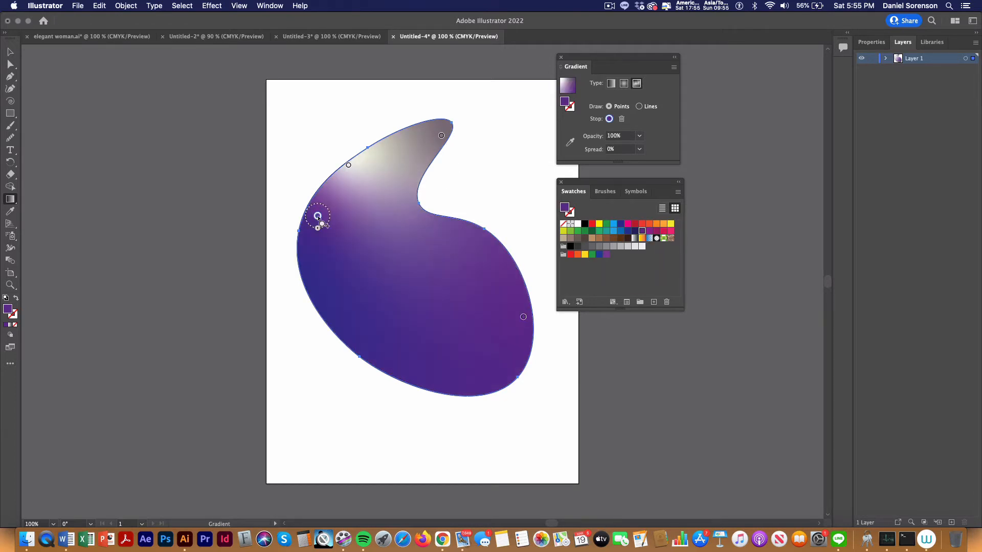
pyautogui.click(578, 225)
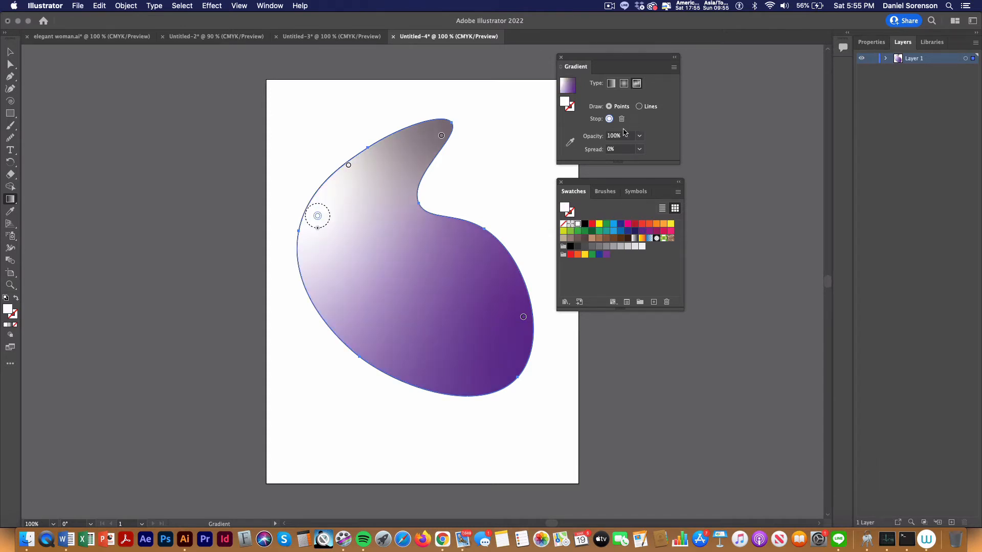
pyautogui.click(442, 136)
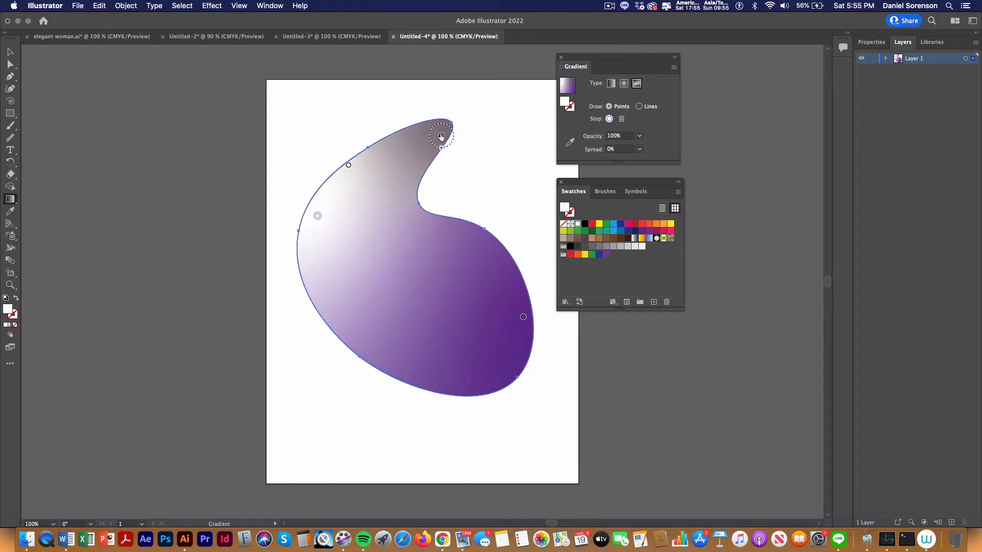
pyautogui.click(635, 230)
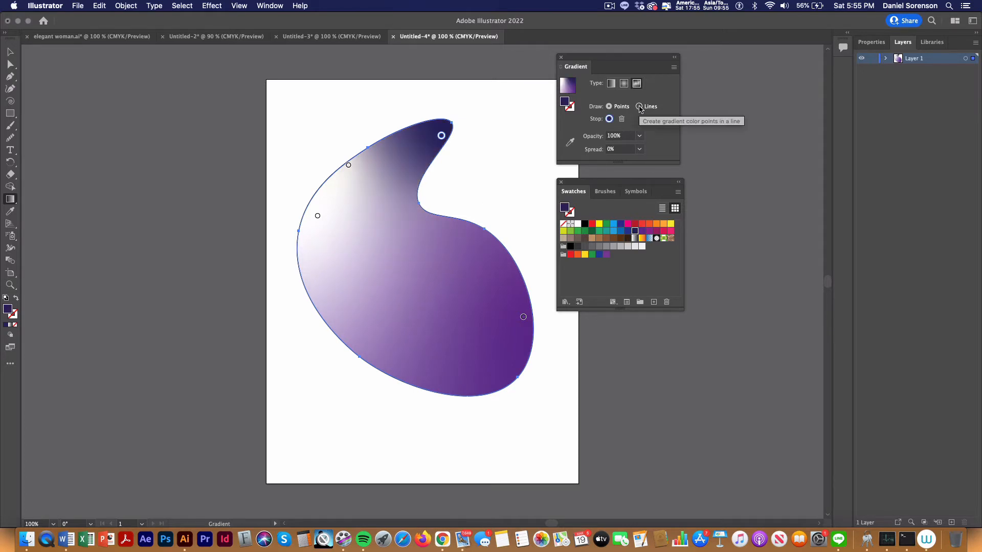
# In Lines mode, draw a navy gradient line from the tip's point along the shape's inner curve and right edge, then end it
pyautogui.click(640, 107)
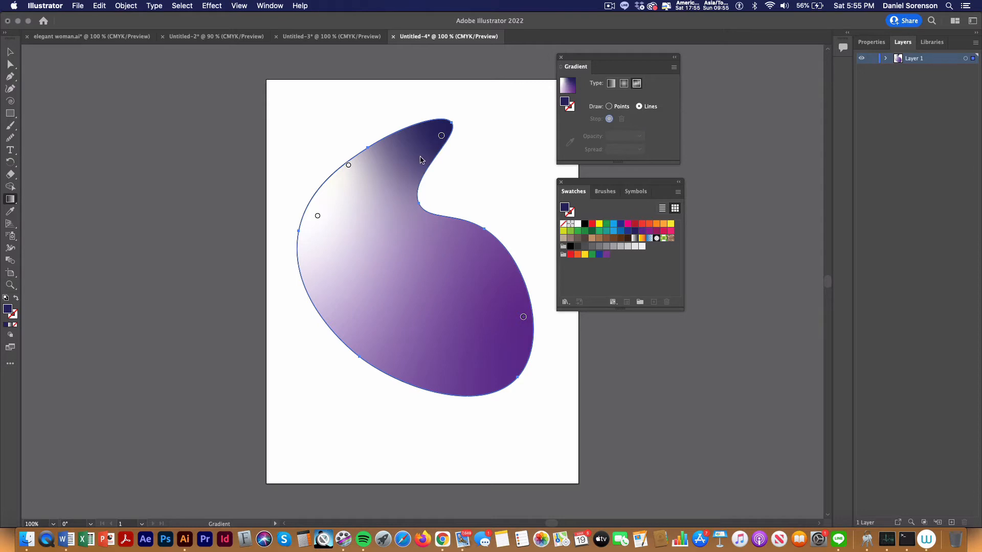
pyautogui.click(442, 136)
pyautogui.click(411, 174)
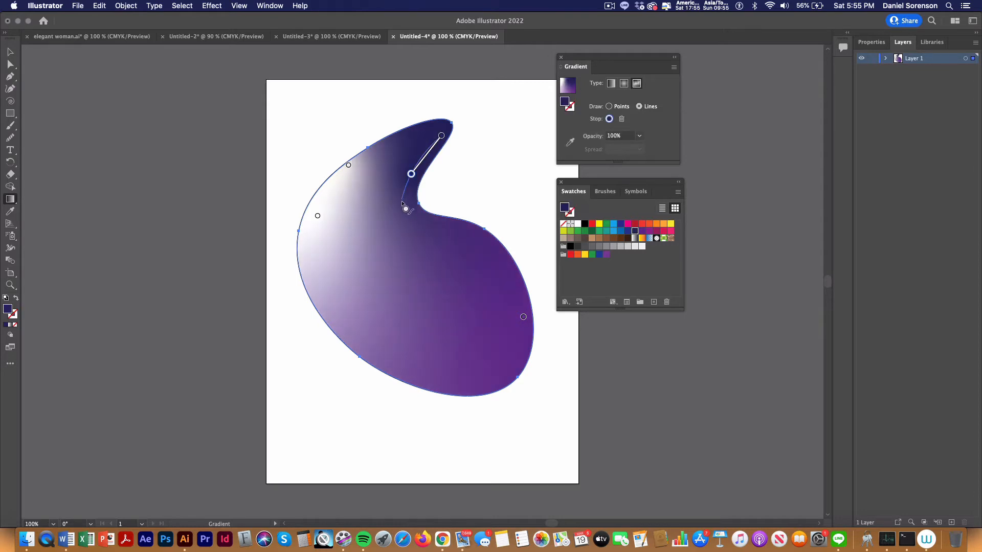
pyautogui.click(403, 209)
pyautogui.click(463, 240)
pyautogui.click(503, 264)
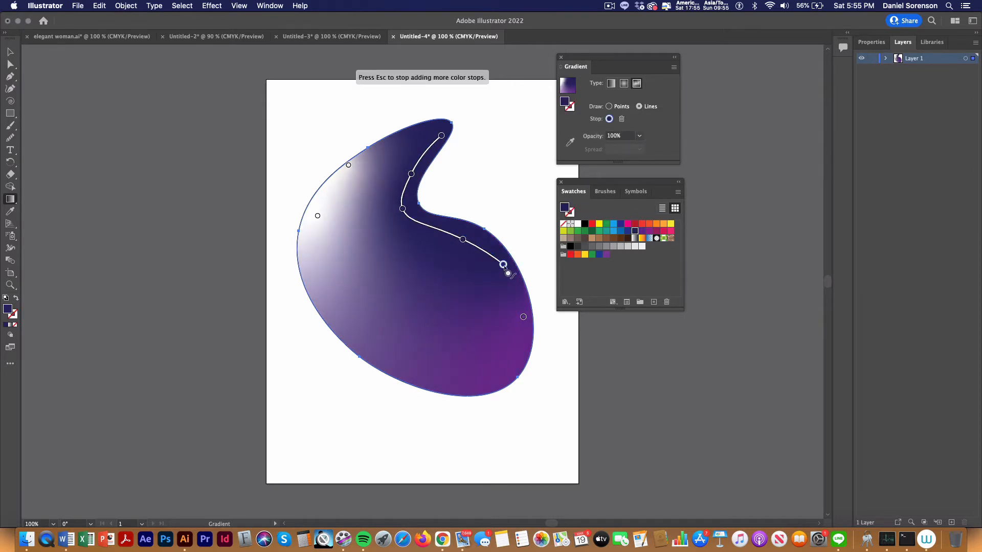
pyautogui.click(524, 300)
pyautogui.keyDown('super'); pyautogui.click(530, 361); pyautogui.keyUp('super')
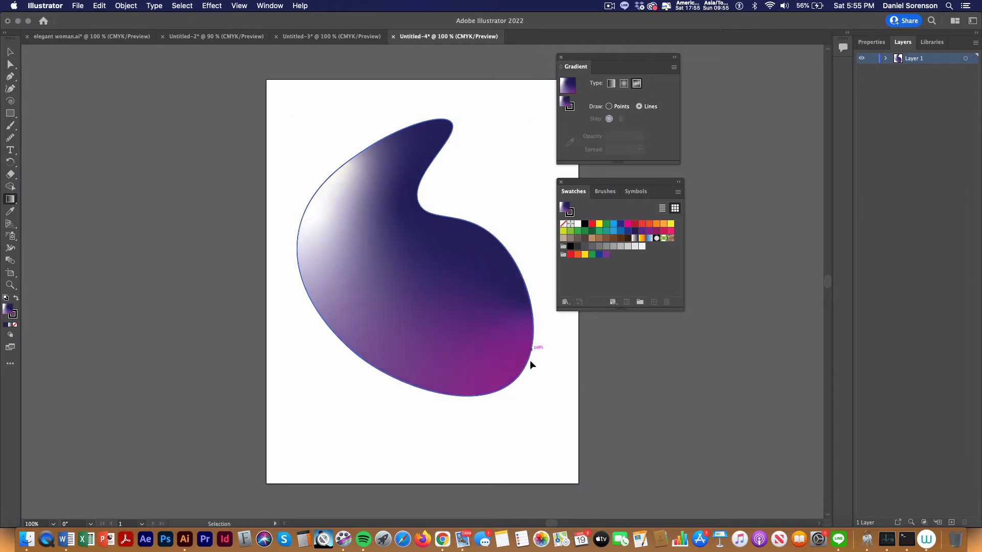
# Start a second gradient line from the purple point at the right edge and color its next stop crimson
pyautogui.click(519, 343)
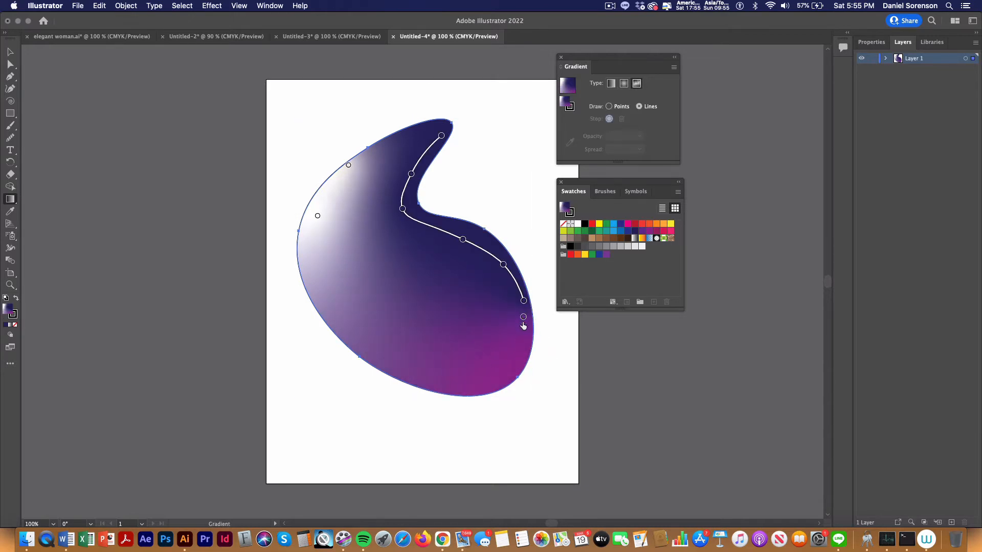
pyautogui.click(524, 318)
pyautogui.click(511, 363)
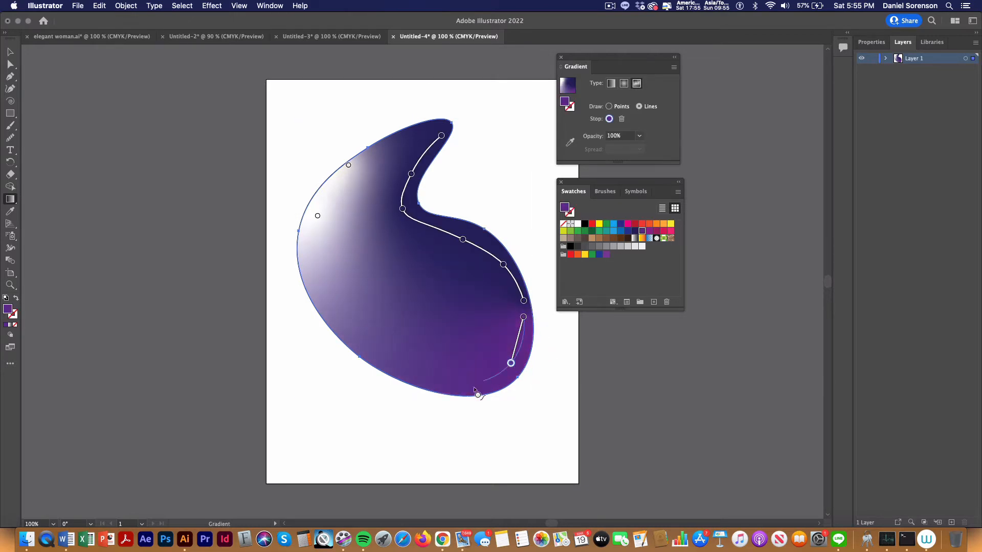
pyautogui.doubleClick(511, 364)
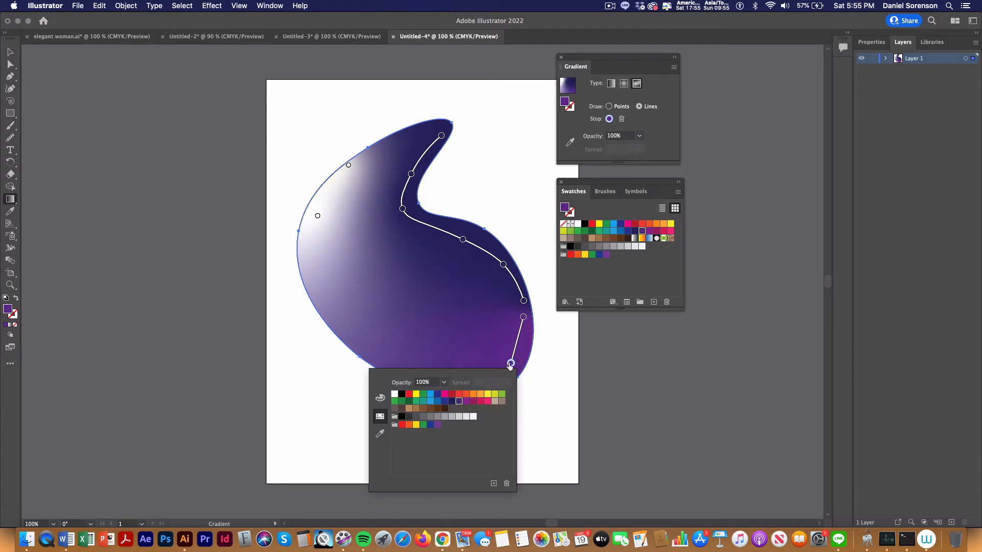
pyautogui.click(481, 403)
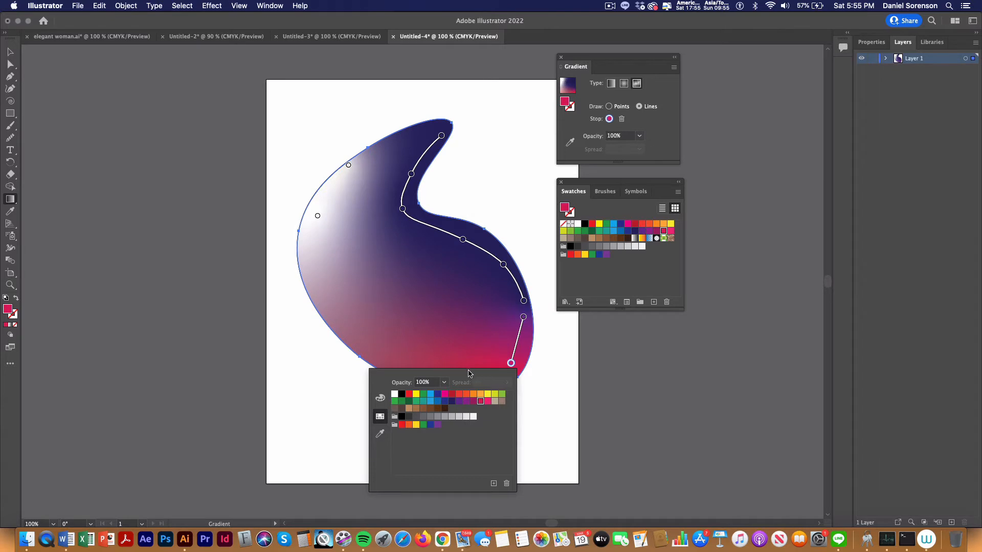
# Continue the crimson gradient line along the shape's bottom edge and up its lower left side with four more stops
pyautogui.click(511, 365)
pyautogui.click(486, 384)
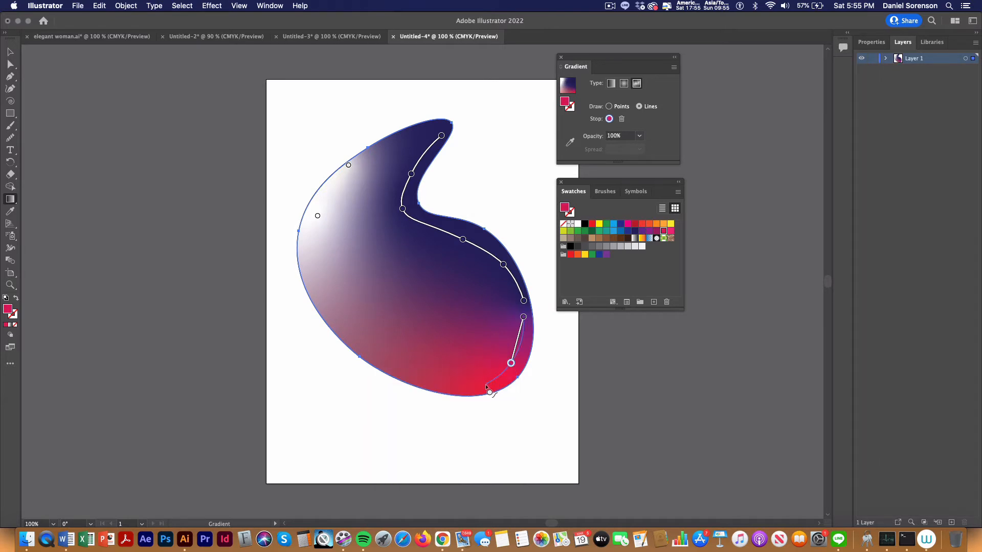
pyautogui.click(392, 365)
pyautogui.click(355, 341)
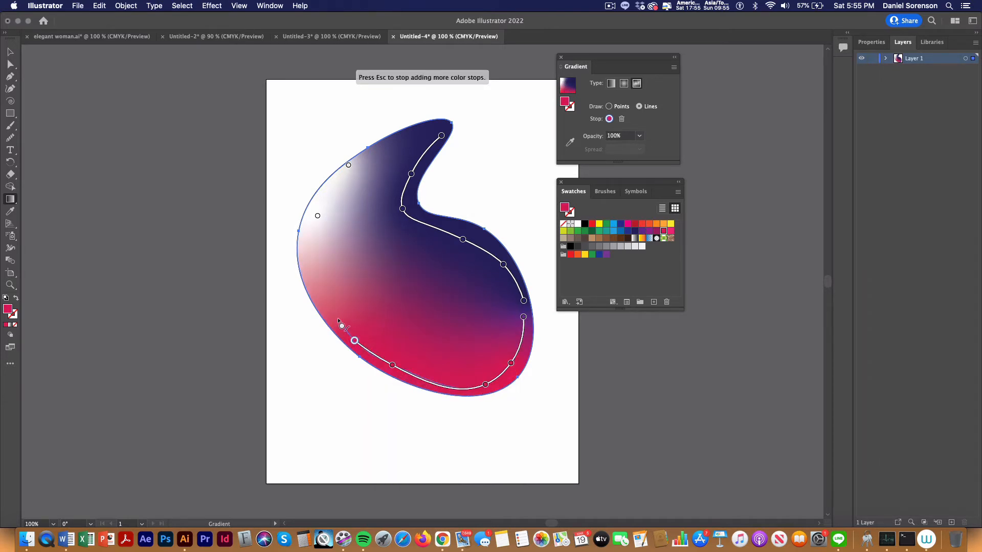
pyautogui.click(318, 297)
# Lighten the crimson line's last stop to pink by lowering its magenta, and end the line
pyautogui.doubleClick(318, 297)
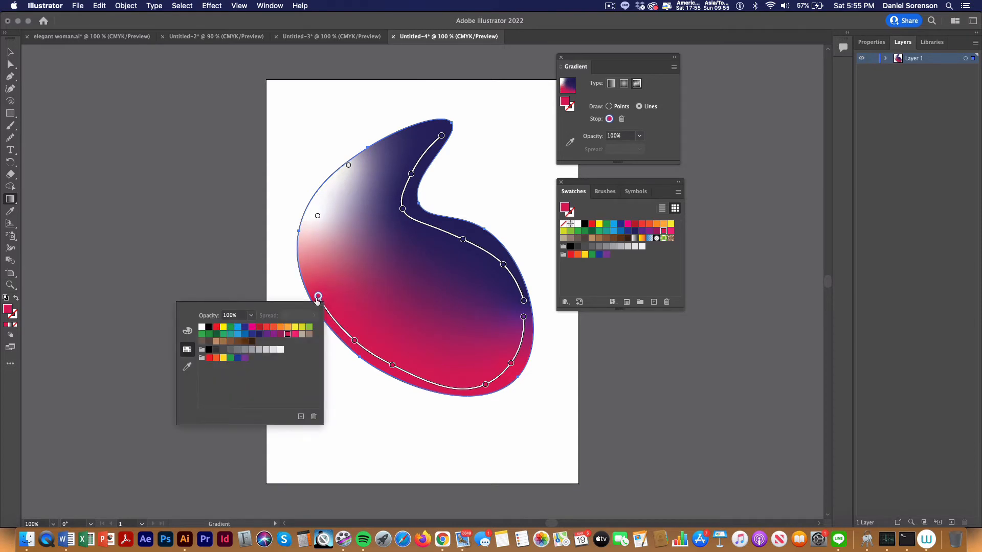
pyautogui.click(187, 331)
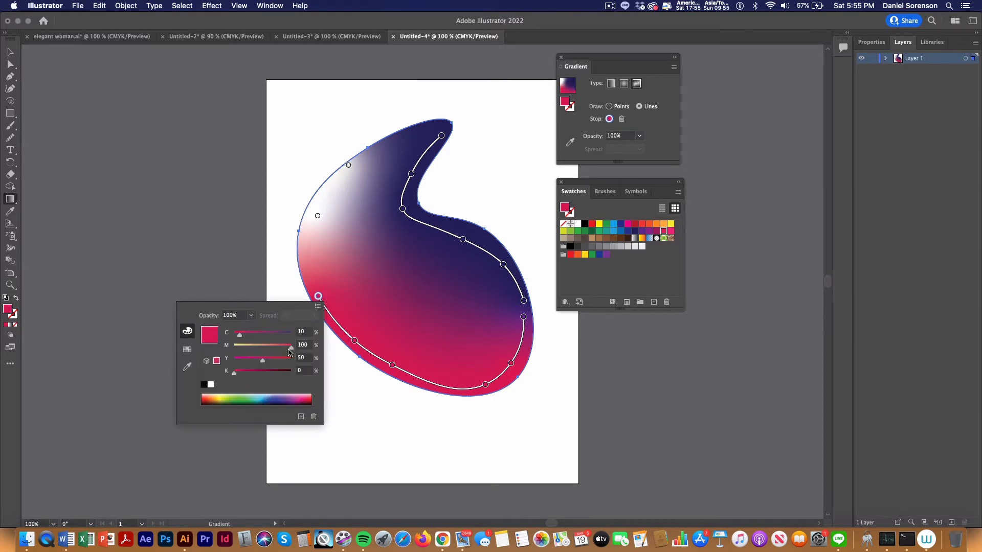
pyautogui.moveTo(288, 351); pyautogui.dragTo(251, 361)
pyautogui.click(320, 296)
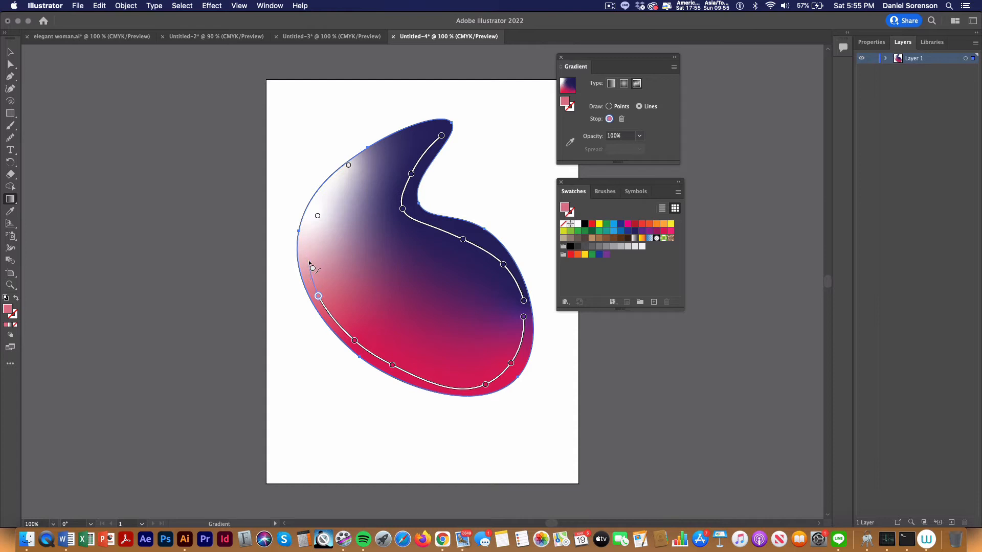
pyautogui.press('Escape')
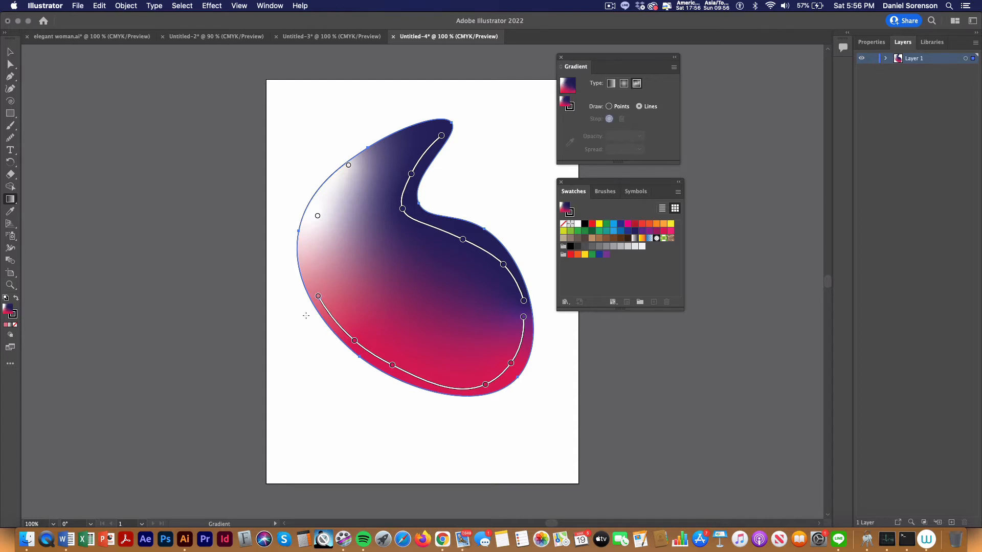
# Add a separate gradient stop near the shape's upper left edge and color it light blue with C 47.45% and M 31.37%
pyautogui.press('v')
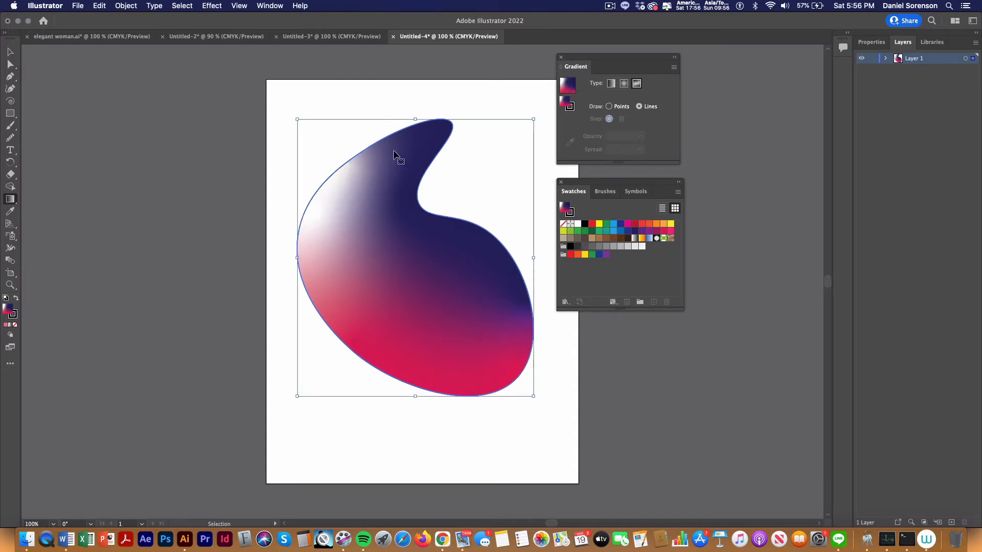
pyautogui.press('g')
pyautogui.click(394, 151)
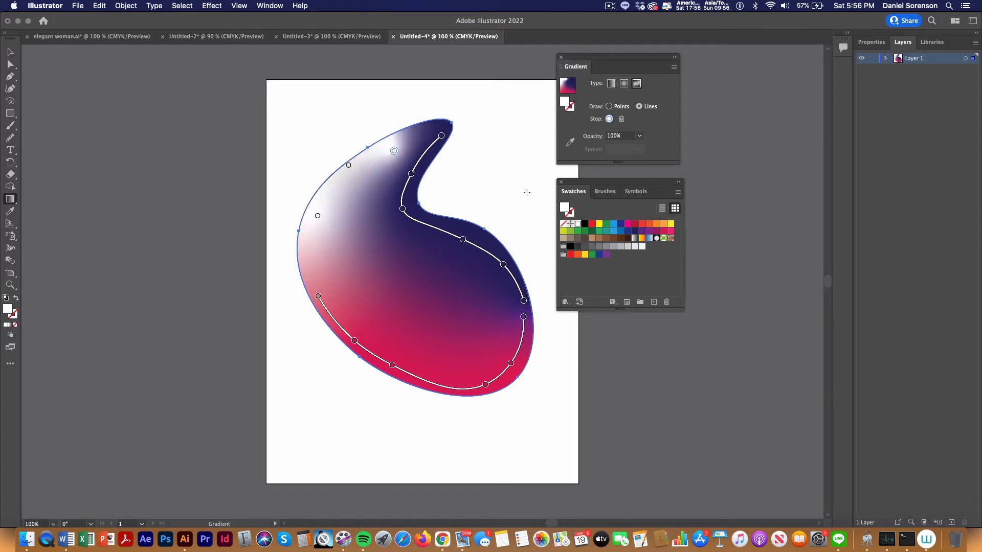
pyautogui.doubleClick(394, 150)
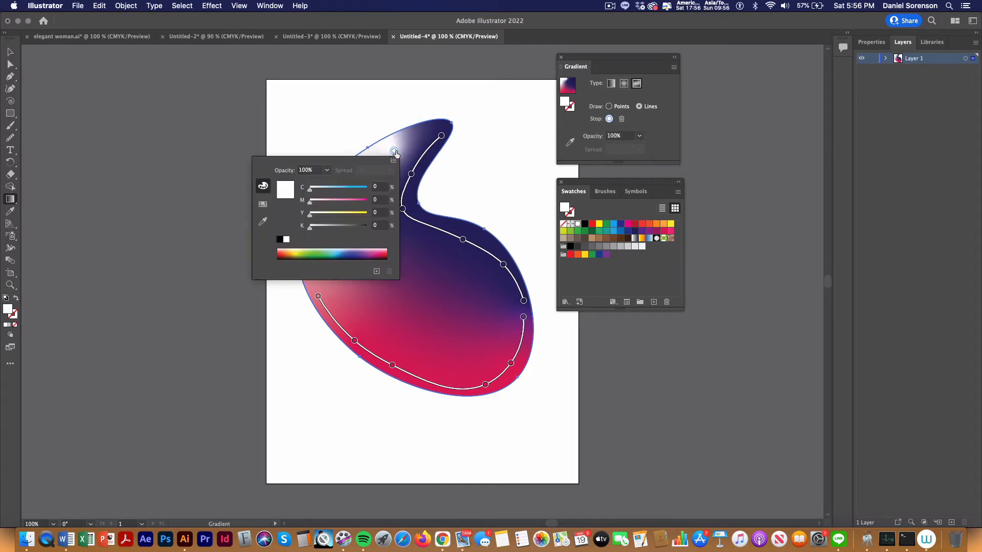
pyautogui.click(362, 247)
pyautogui.click(345, 247)
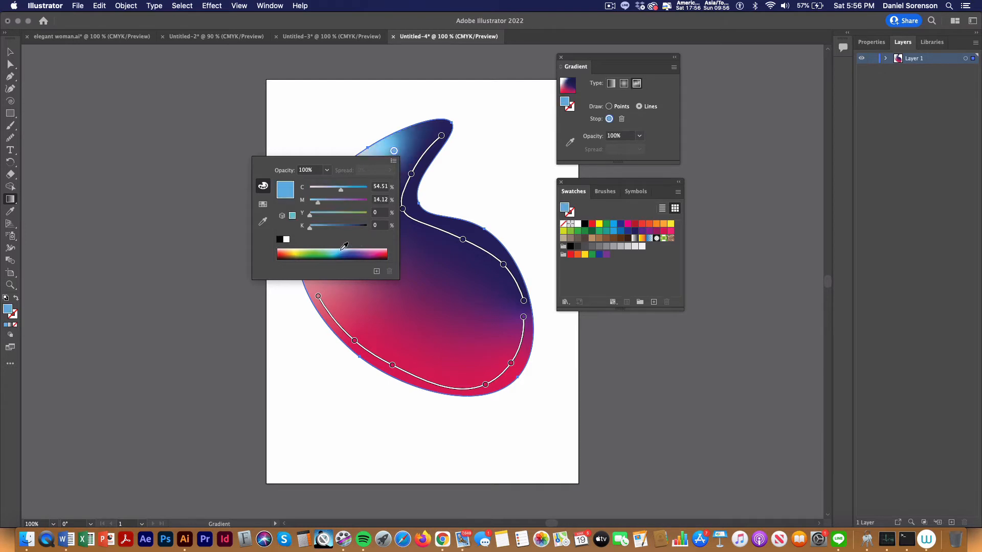
pyautogui.click(348, 247)
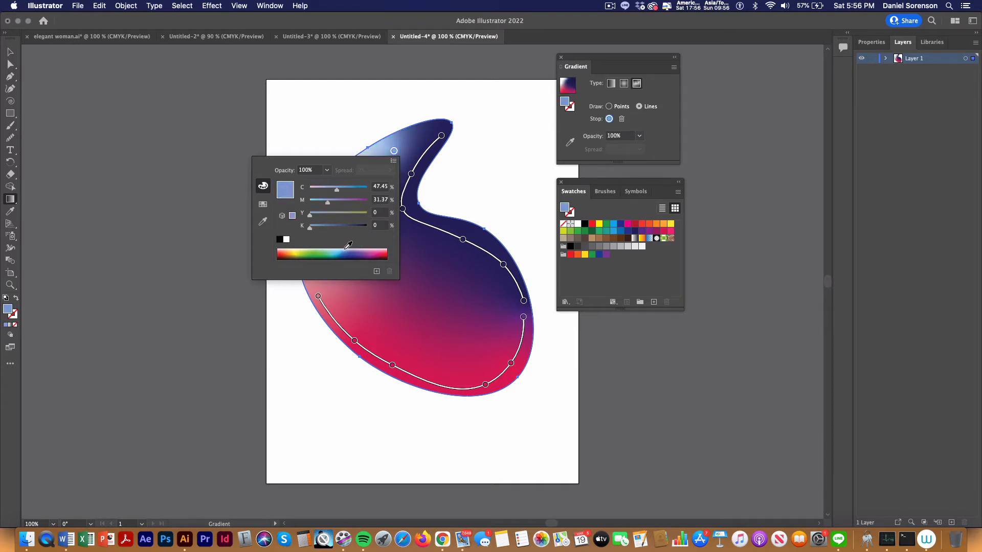
pyautogui.click(364, 143)
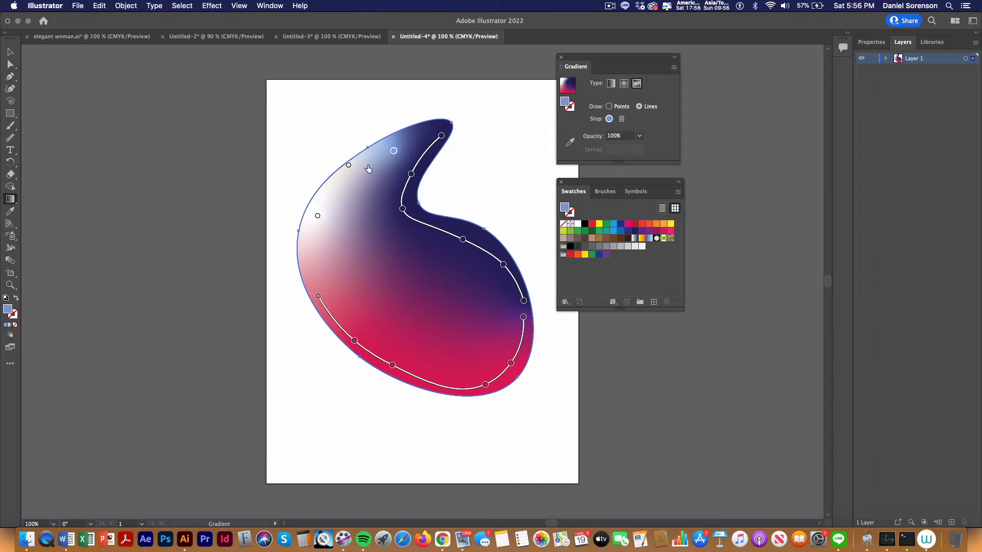
# Extend the light blue gradient line down through the shape's middle toward its lower right with six more stops, and end the line
pyautogui.click(364, 184)
pyautogui.click(356, 225)
pyautogui.click(377, 261)
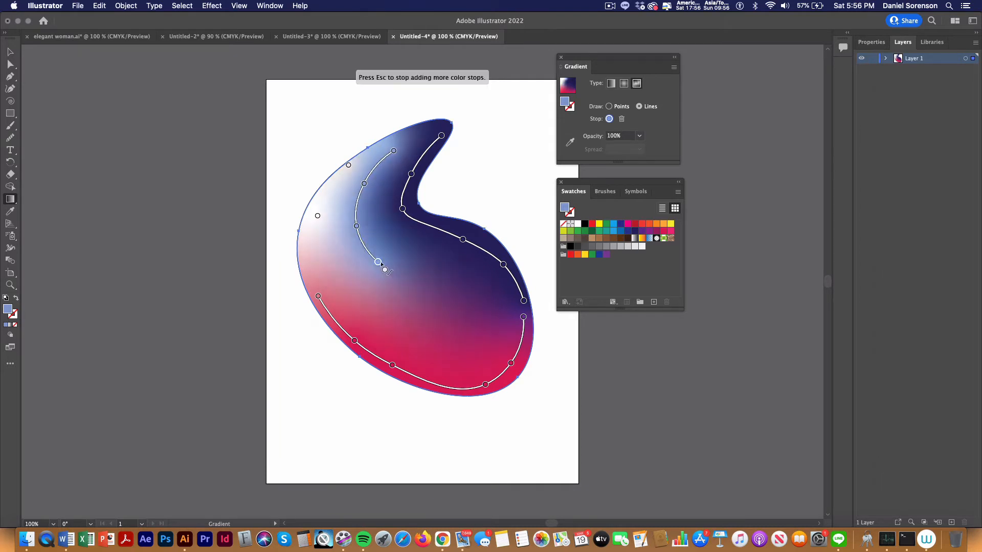
pyautogui.click(422, 277)
pyautogui.click(452, 288)
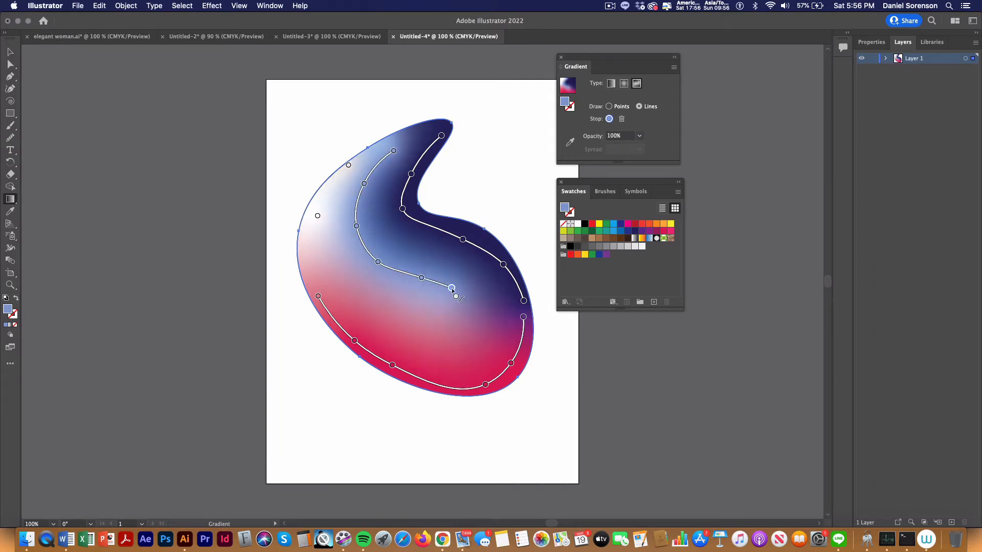
pyautogui.click(477, 321)
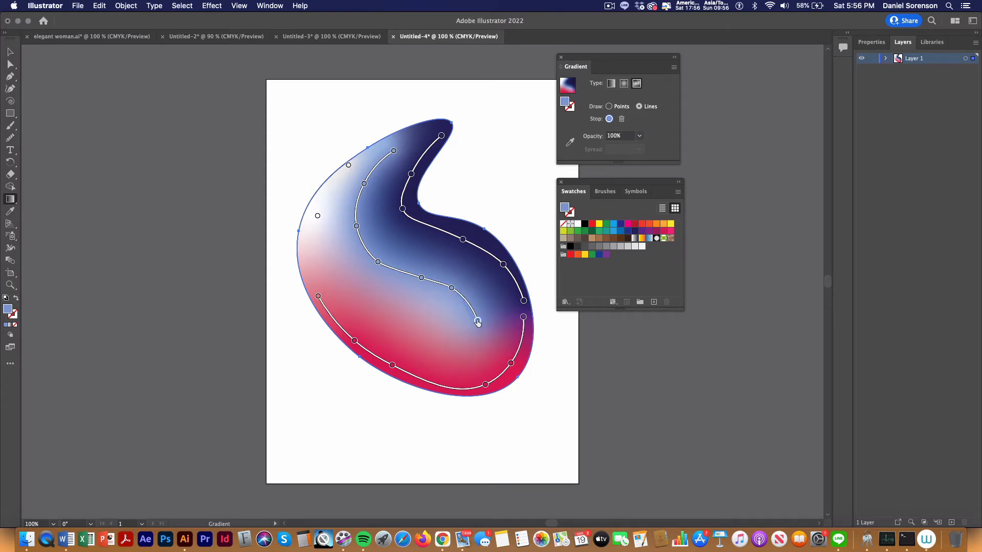
pyautogui.click(494, 309)
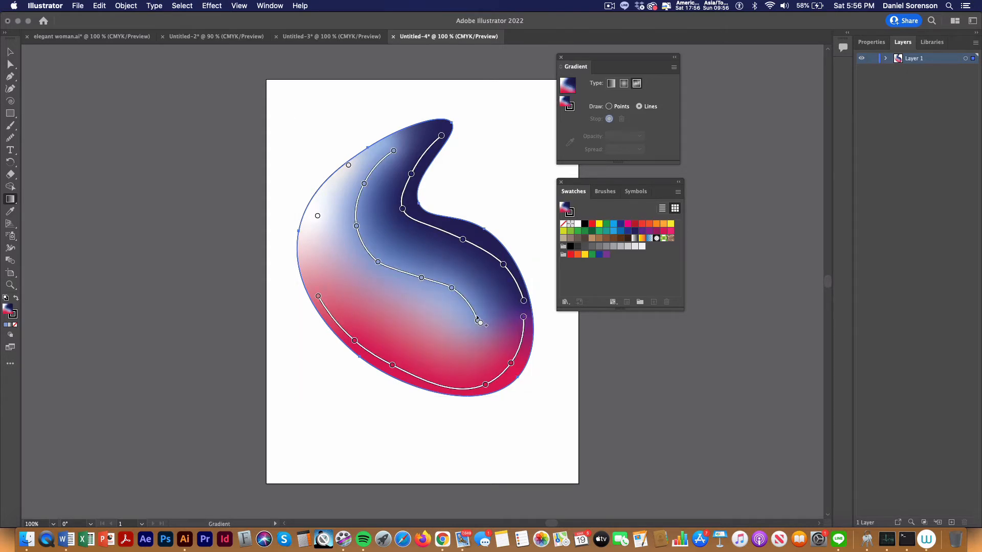
# Delete the light blue line's last stop, add a separate white color point in its place, and slightly widen the point's spread
pyautogui.click(478, 321)
pyautogui.press('Delete')
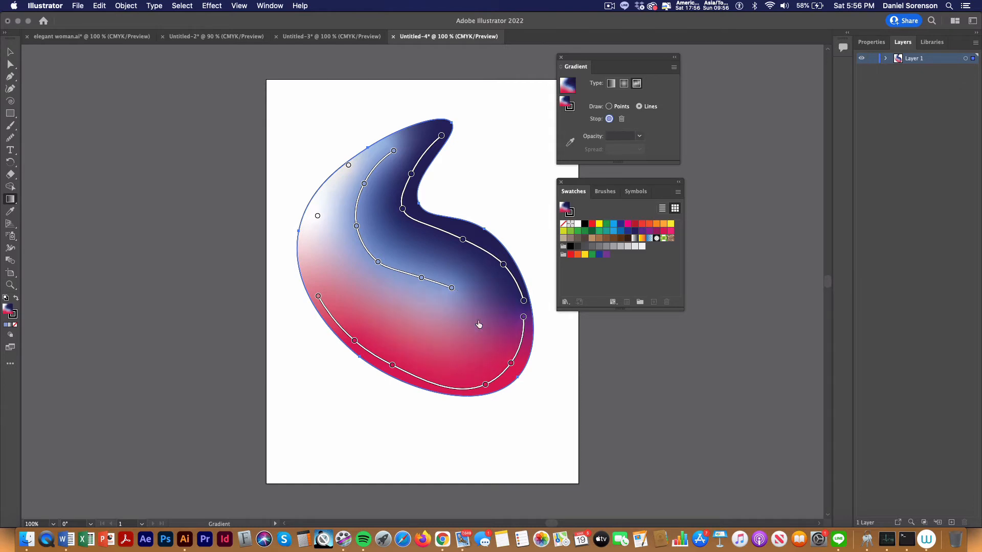
pyautogui.click(610, 106)
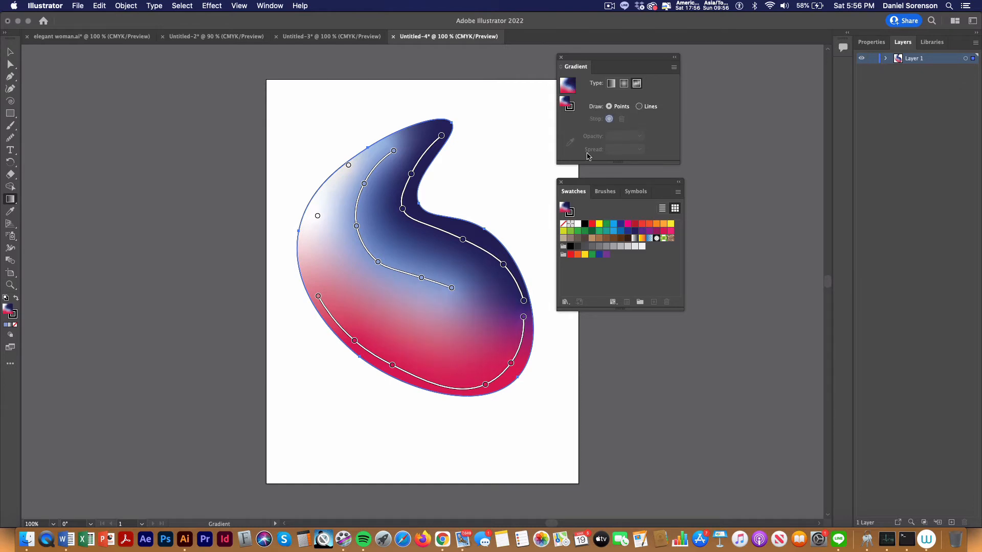
pyautogui.click(477, 331)
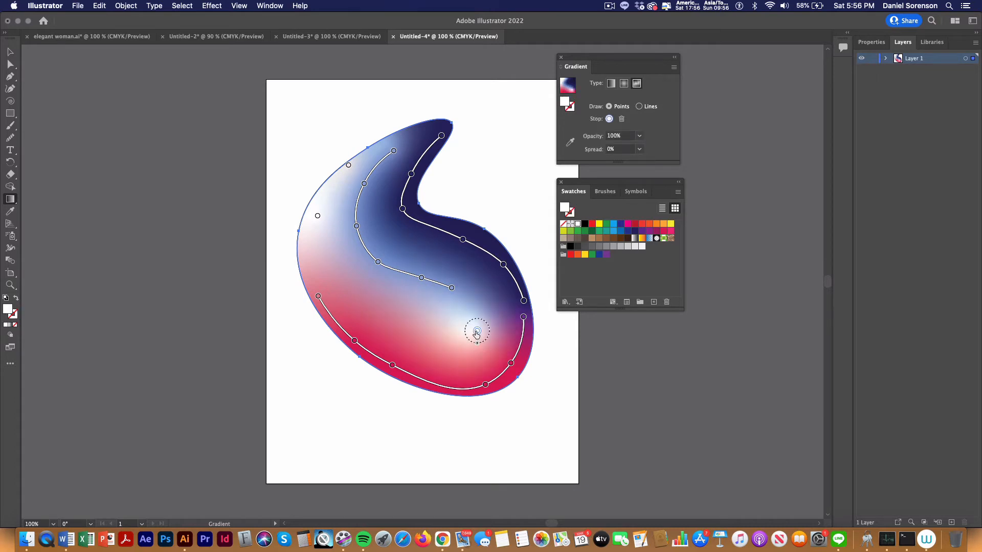
pyautogui.moveTo(478, 346); pyautogui.dragTo(476, 351)
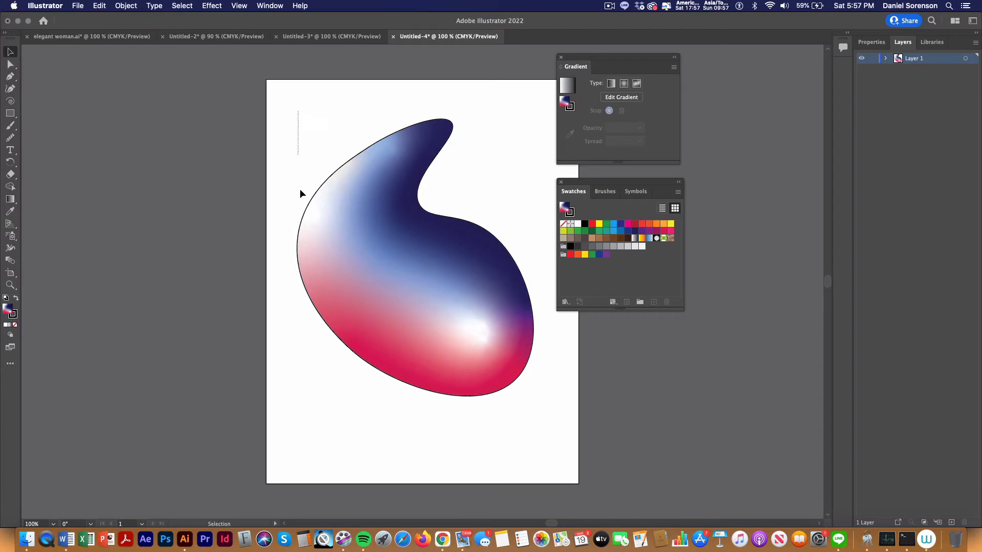
# Delete the gradient-filled curved shape and draw a tall ellipse from its center in the middle of the artboard
pyautogui.moveTo(295, 111); pyautogui.dragTo(549, 432)
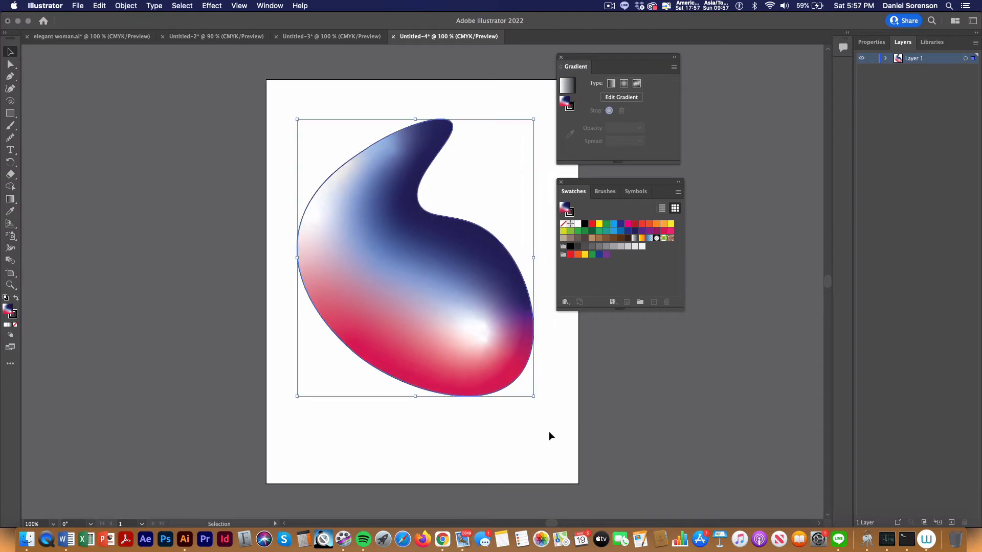
pyautogui.press('Delete')
pyautogui.moveTo(10, 113); pyautogui.dragTo(44, 125)
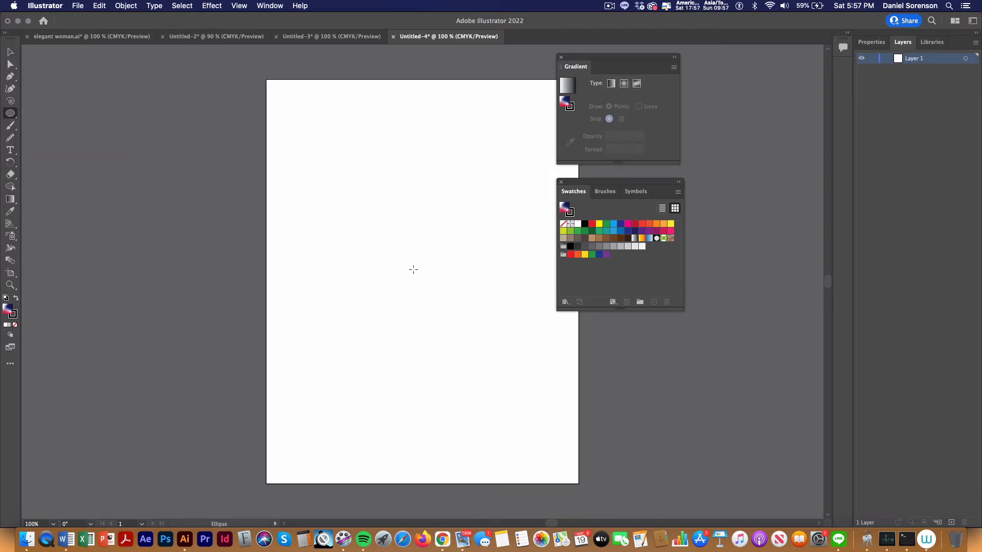
pyautogui.moveTo(413, 270); pyautogui.dragTo(499, 391)
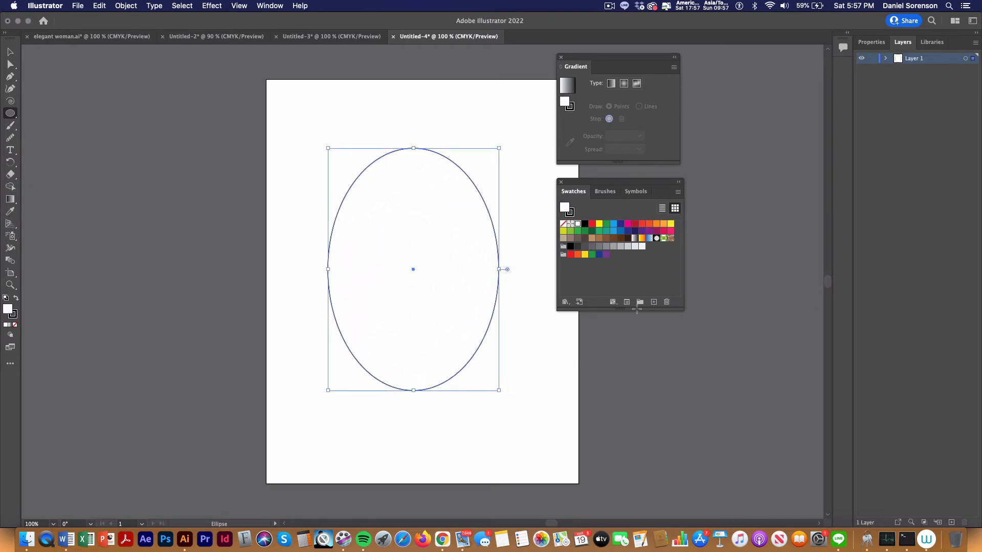
# Apply a freeform gradient to the ellipse and color its right-edge point orange
pyautogui.click(569, 87)
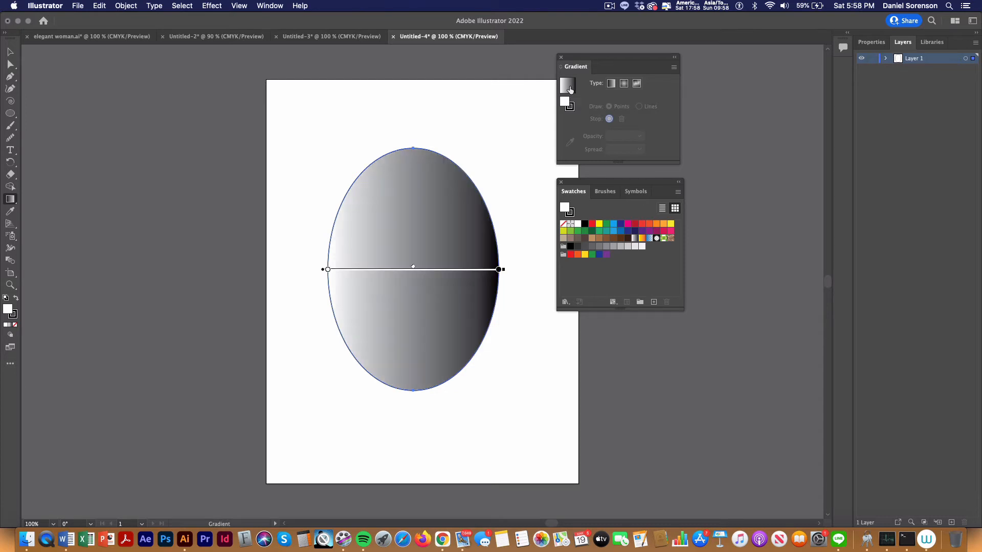
pyautogui.click(635, 84)
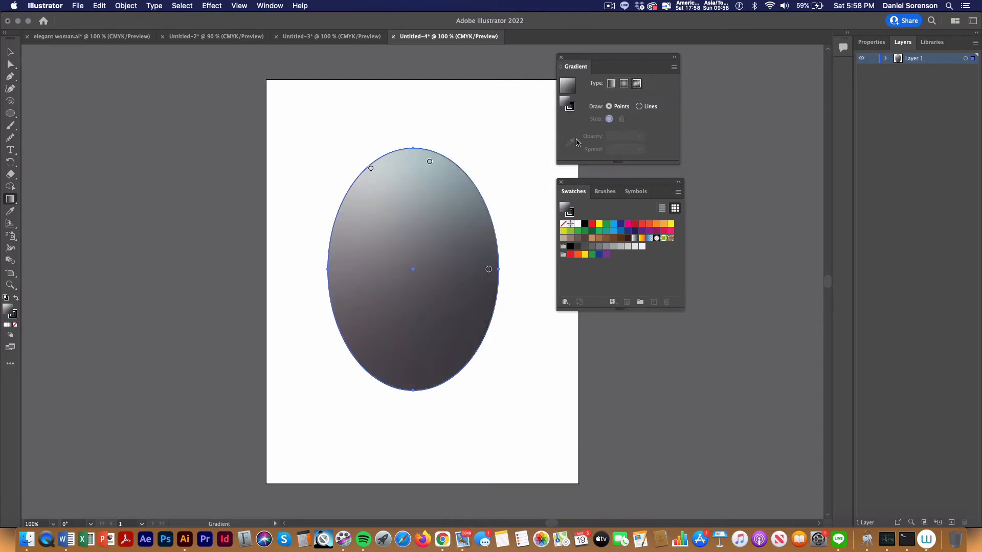
pyautogui.click(489, 270)
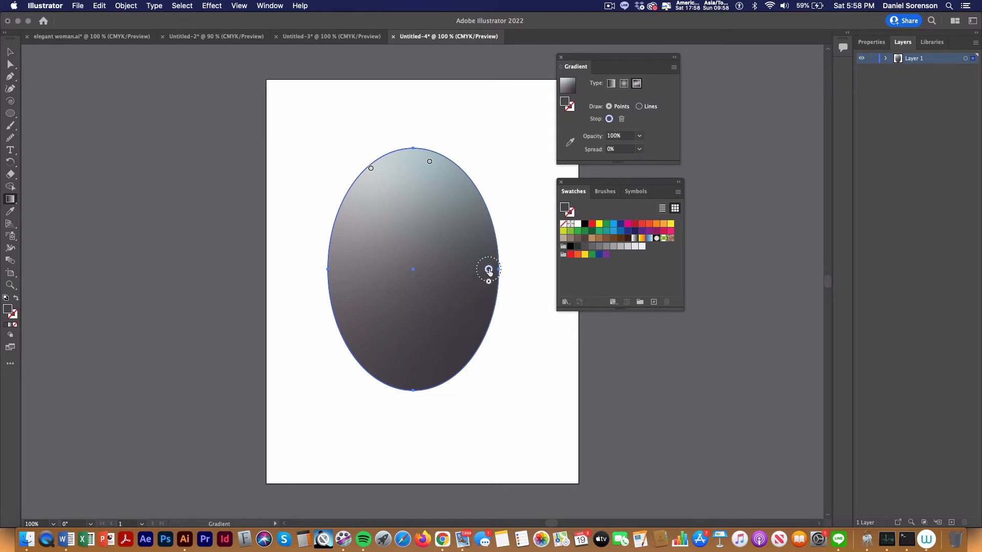
pyautogui.click(656, 224)
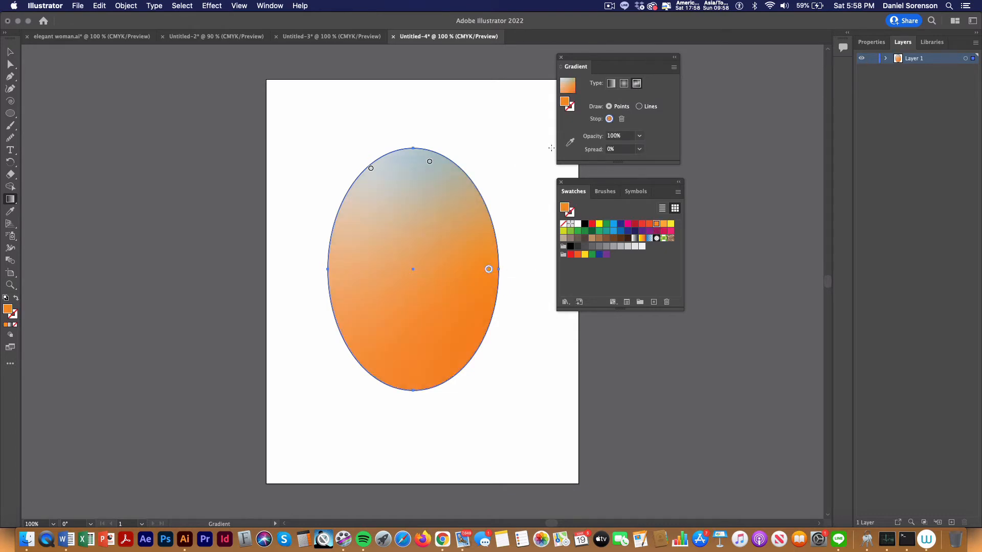
# Draw a red-orange gradient line along the ellipse's upper right edge, ending on the existing top point and recoloring that point red-orange
pyautogui.click(640, 106)
pyautogui.click(475, 218)
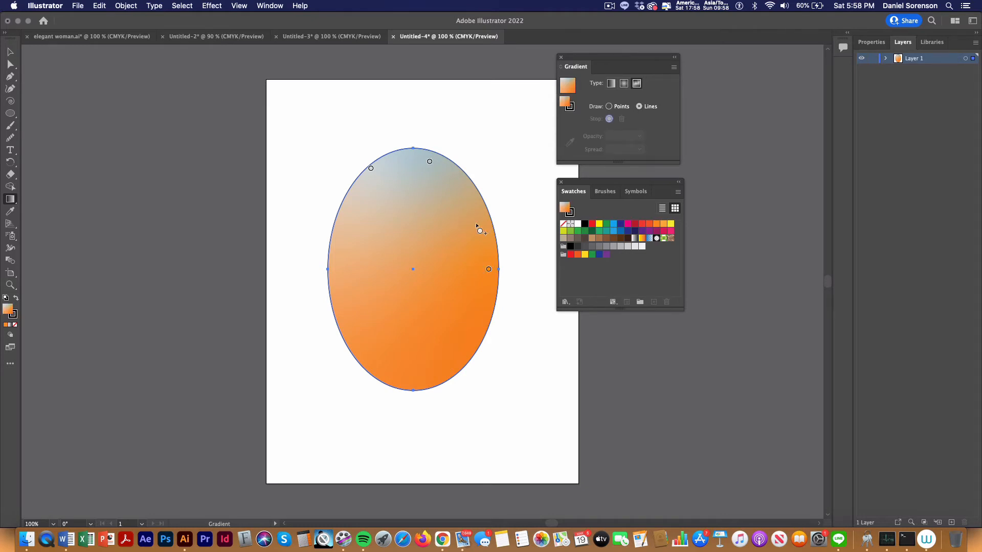
pyautogui.click(650, 225)
pyautogui.click(453, 175)
pyautogui.click(429, 163)
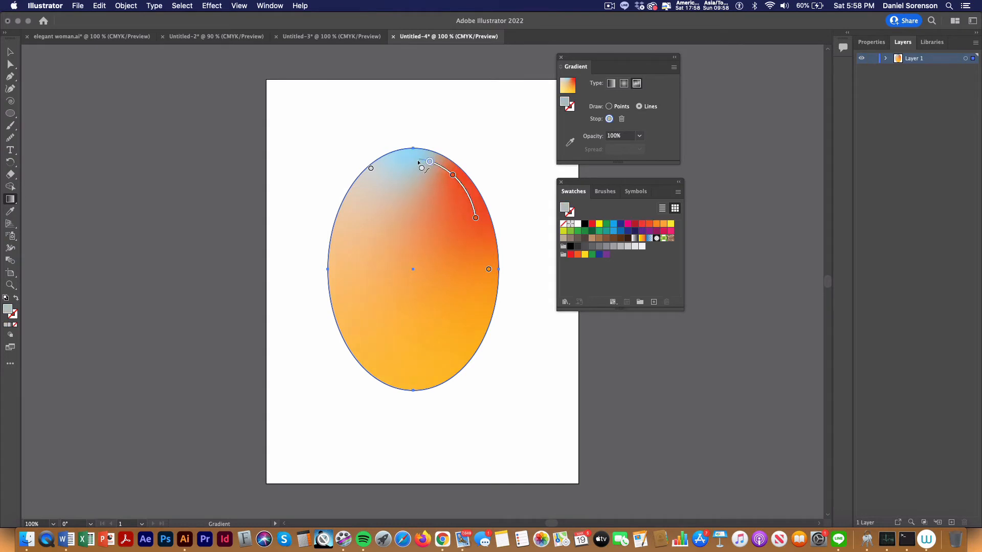
pyautogui.click(649, 225)
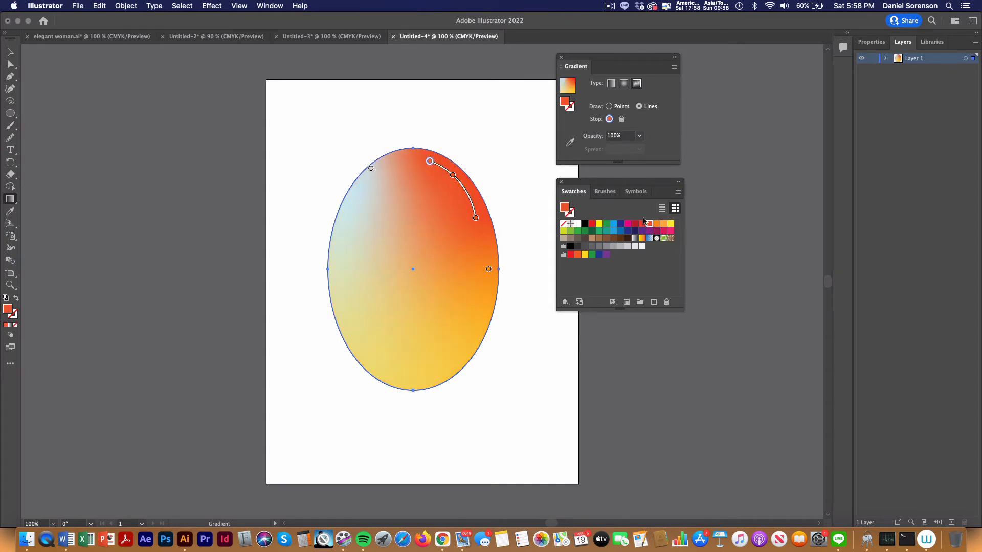
# Draw a gradient line along the ellipse's bottom edge from purple at the lower right to dark navy at the lower left, and end it
pyautogui.click(474, 329)
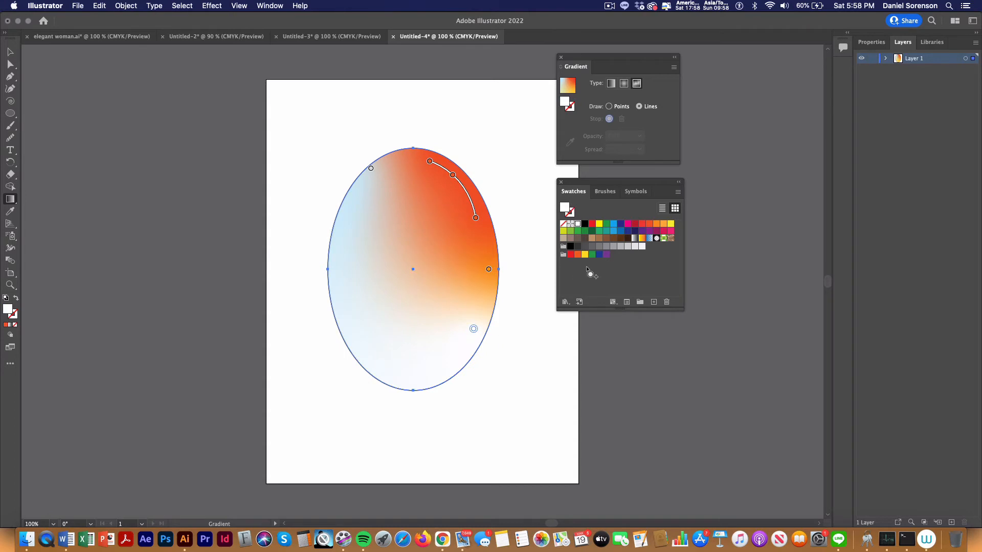
pyautogui.click(649, 231)
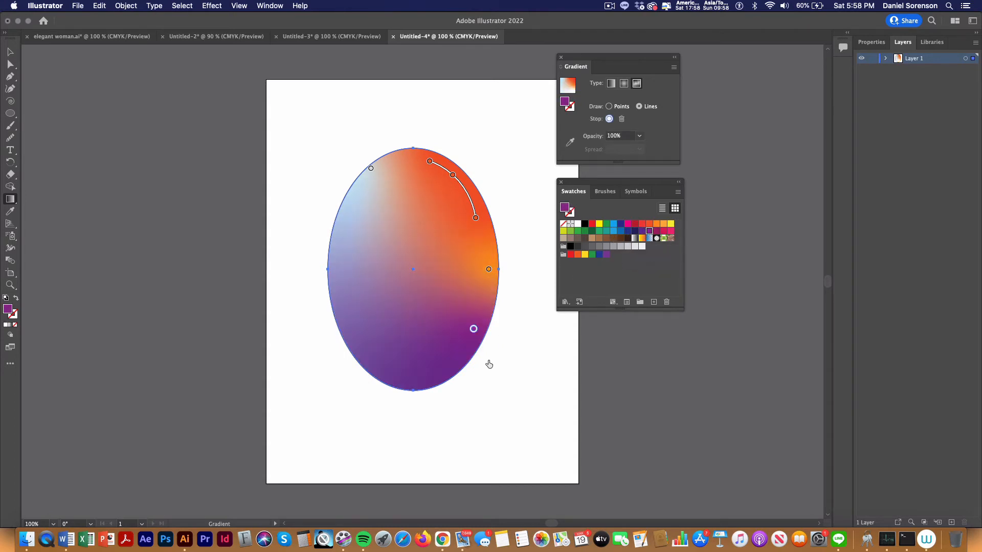
pyautogui.click(427, 382)
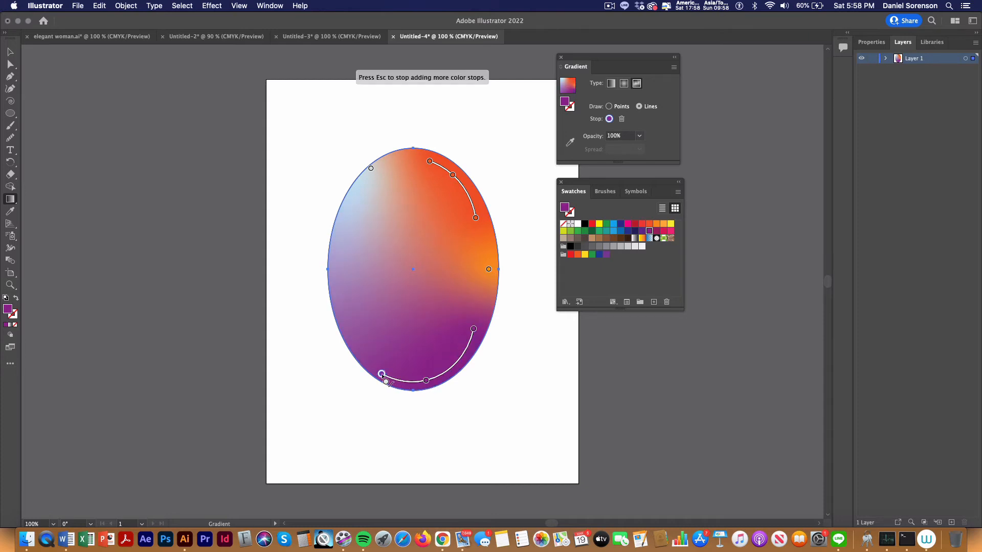
pyautogui.click(381, 375)
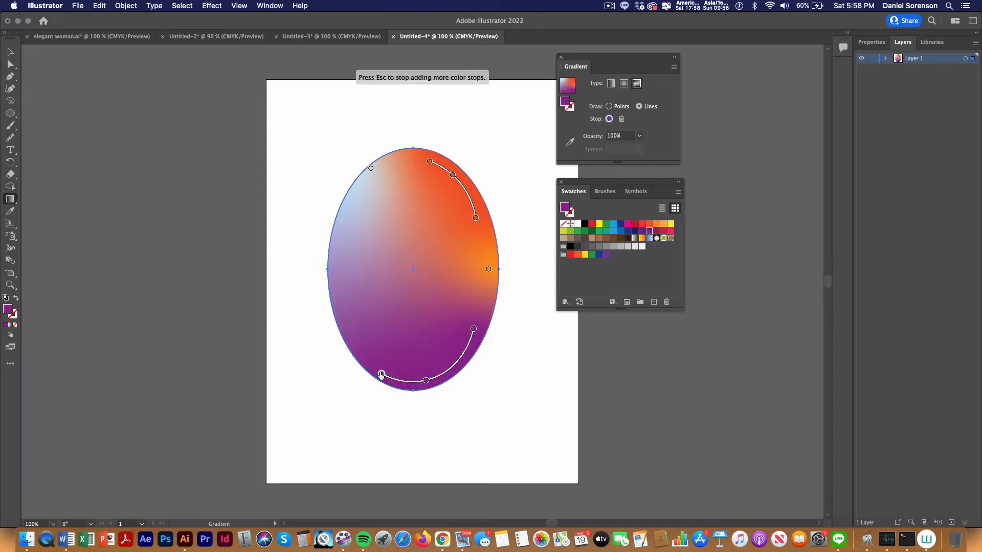
pyautogui.click(635, 231)
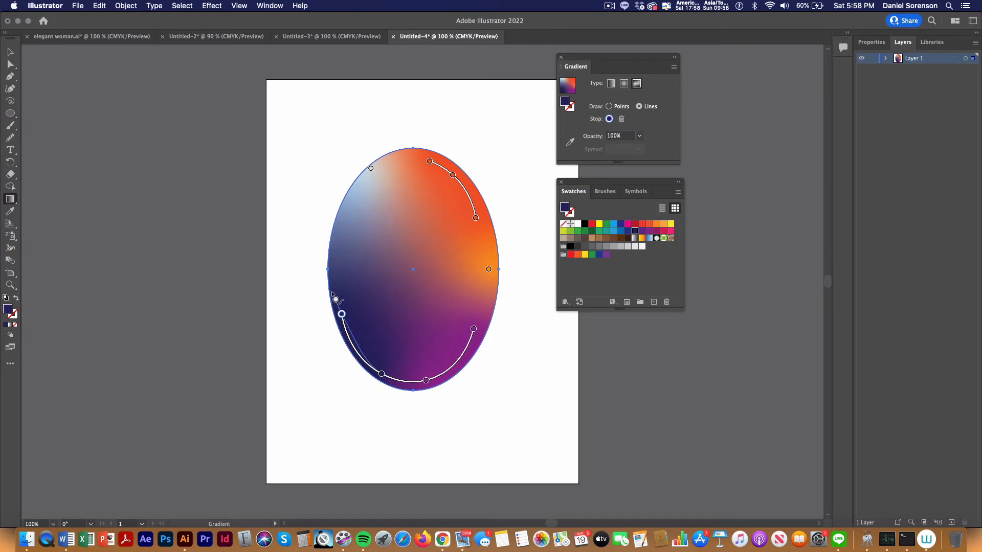
pyautogui.press('v')
pyautogui.press('g')
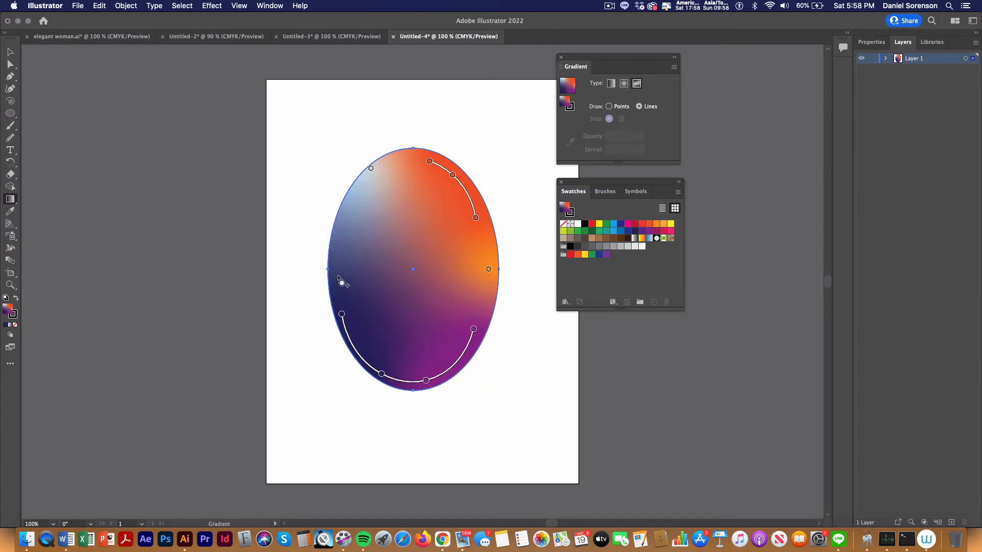
# Add a separate blue stop at the ellipse's left edge and a white color point inside its upper left area, then deselect the ellipse
pyautogui.click(339, 271)
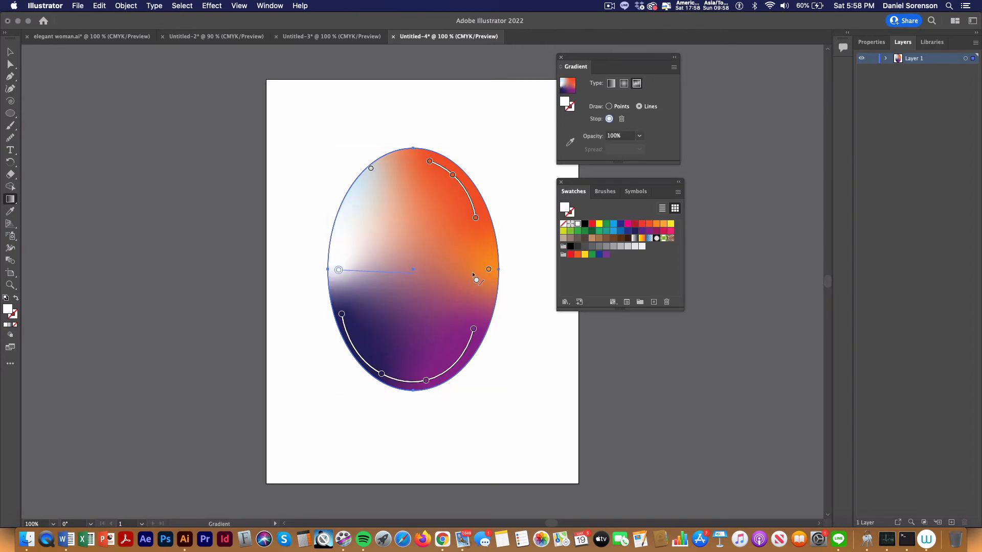
pyautogui.click(621, 231)
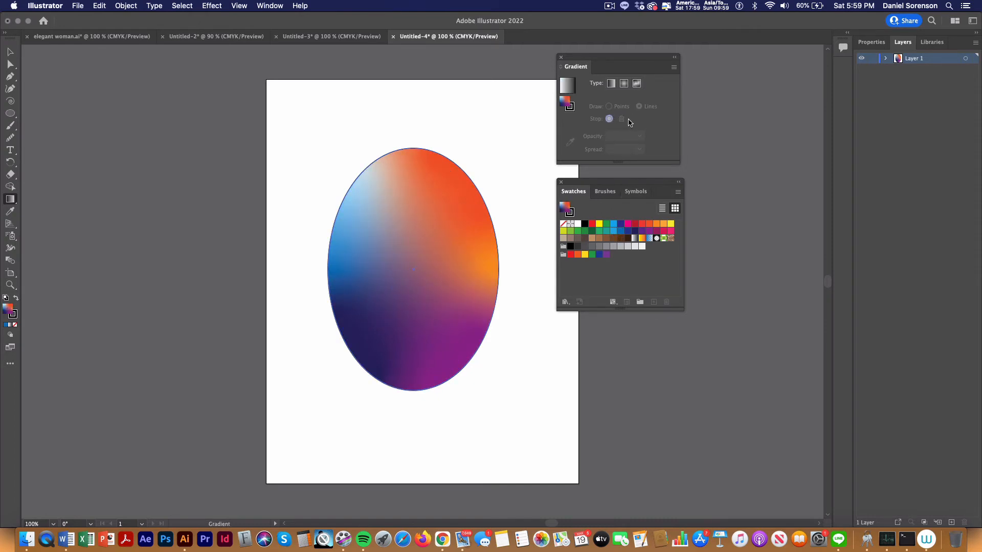
pyautogui.click(413, 215)
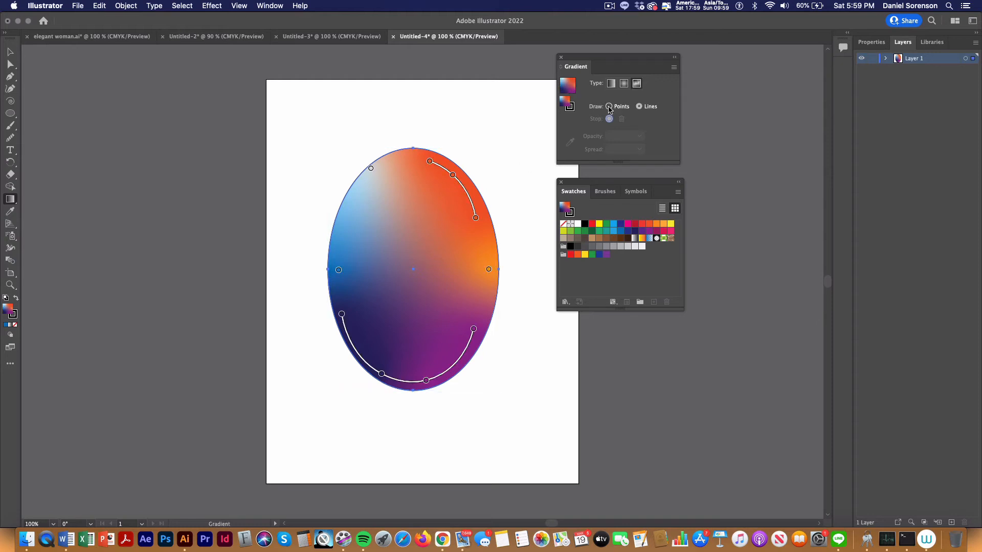
pyautogui.click(395, 219)
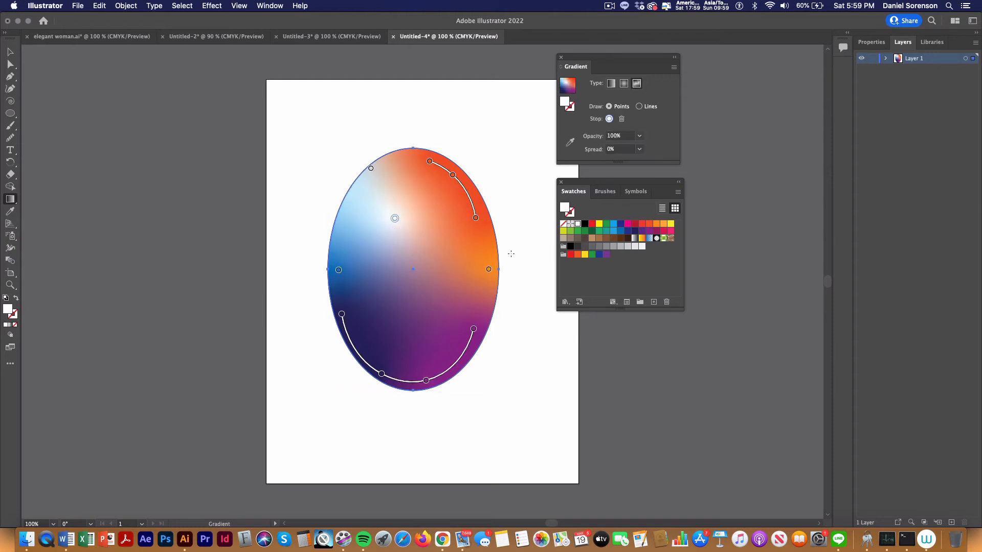
pyautogui.press('v')
pyautogui.click(527, 180)
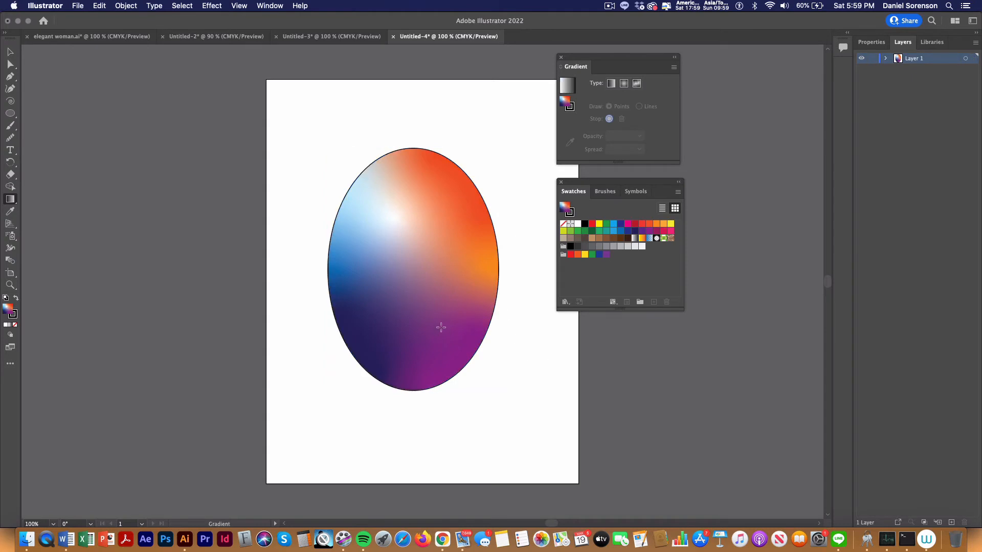
# Add two color points inside the ellipse's lower right area, above the purple line, and color the upper one violet
pyautogui.click(450, 354)
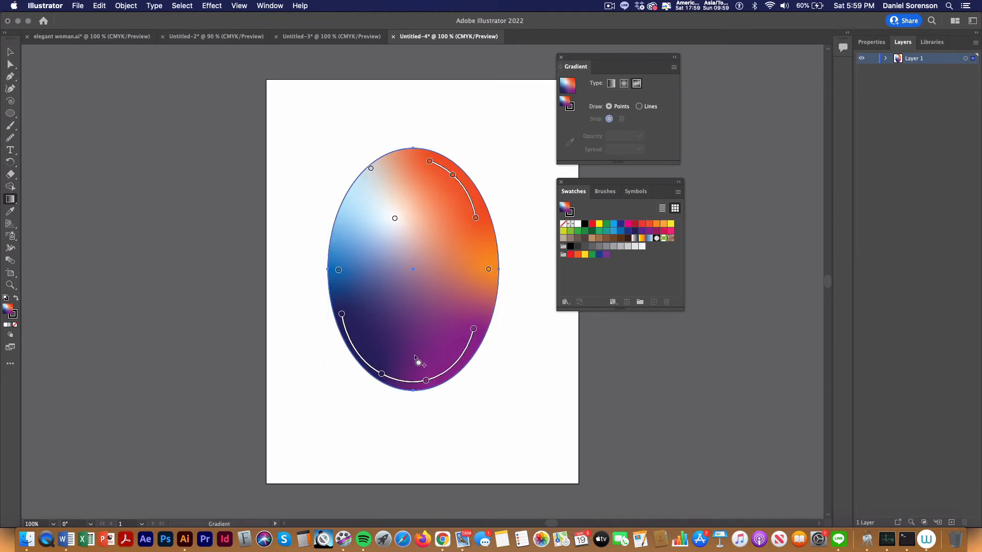
pyautogui.click(455, 325)
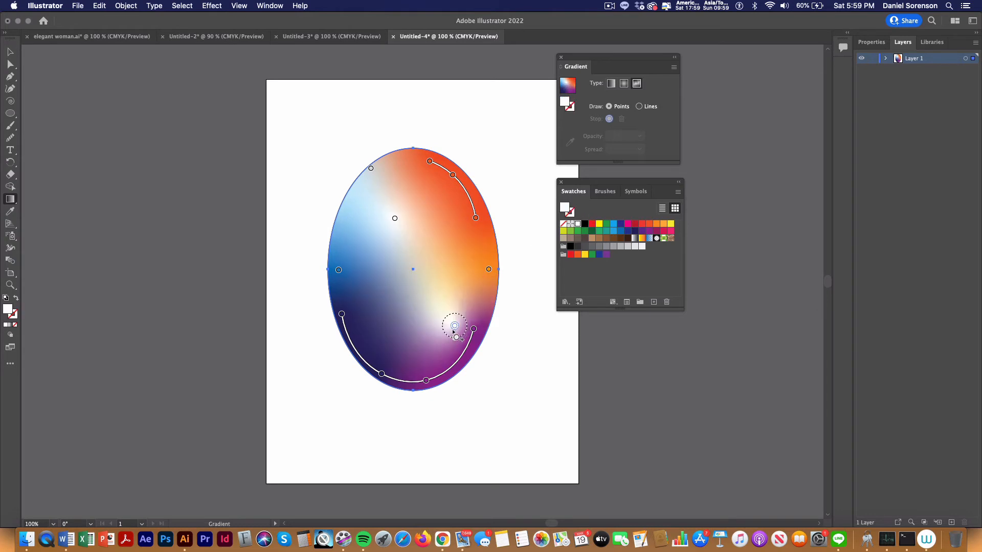
pyautogui.click(430, 351)
pyautogui.click(455, 326)
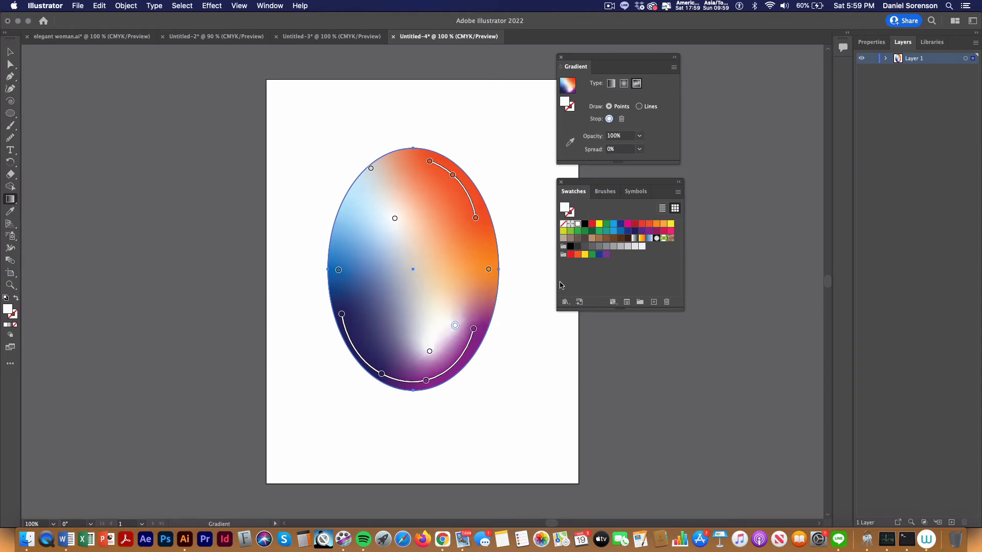
pyautogui.click(643, 231)
# Connect the violet point to the white point below it with a gradient line, color that stop dark navy, and extend the line leftward
pyautogui.click(639, 106)
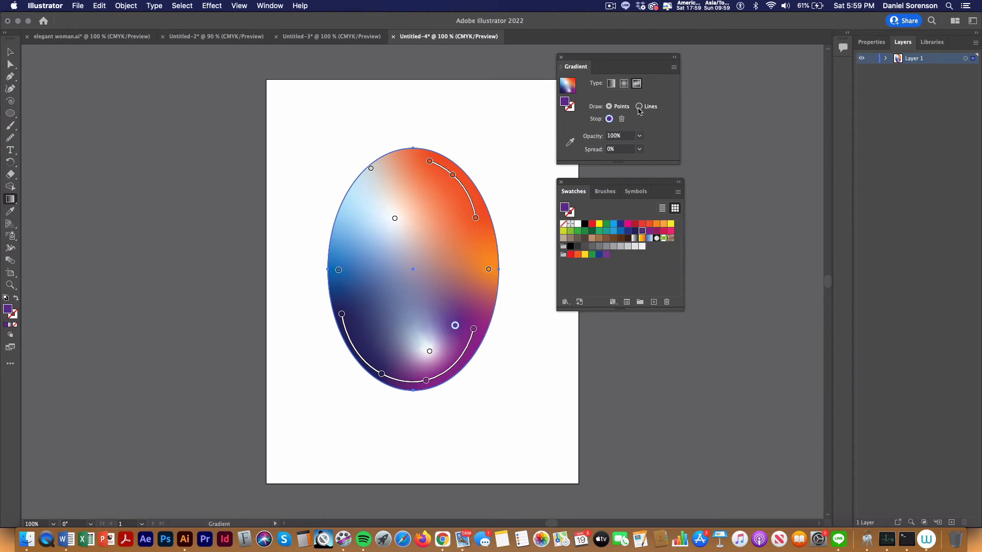
pyautogui.click(430, 351)
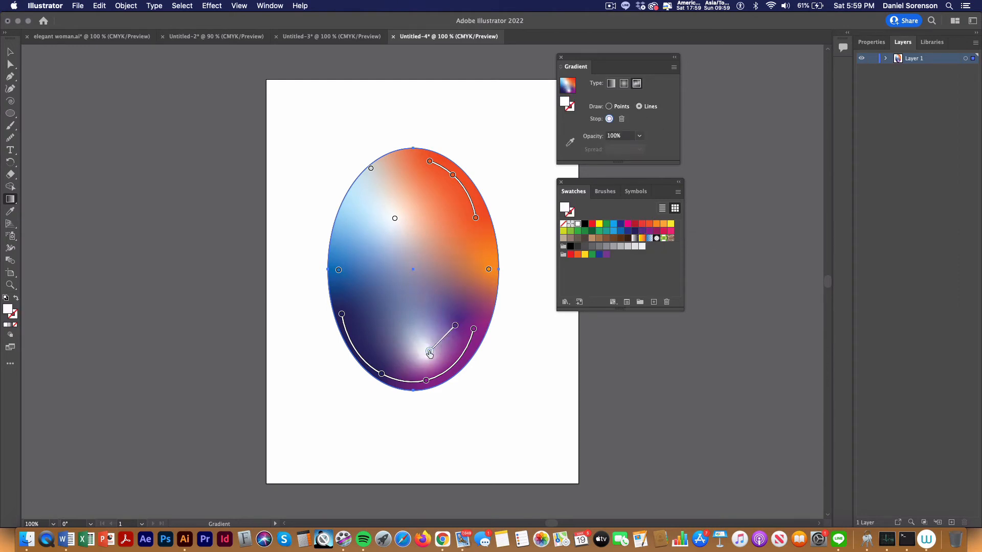
pyautogui.click(635, 231)
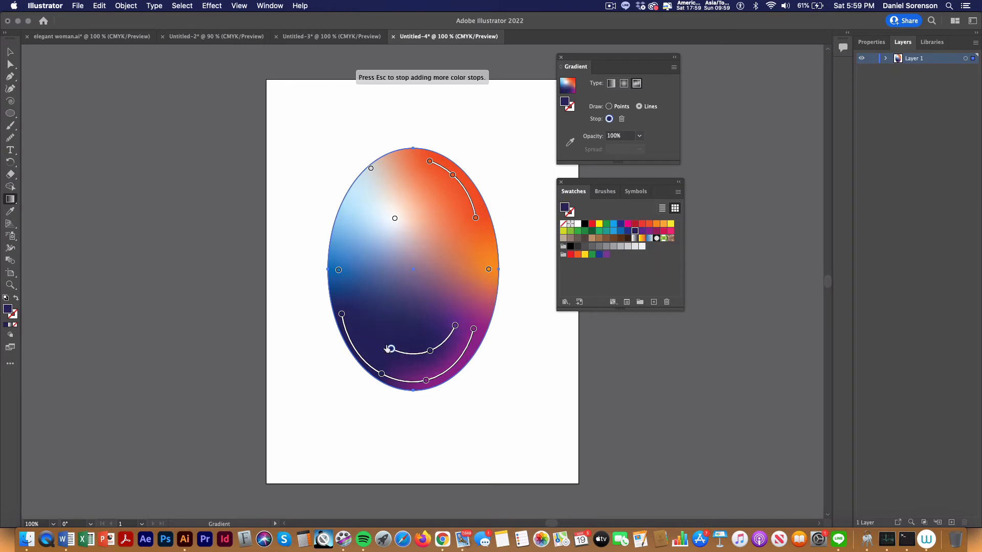
# Finish the inner gradient line and recolor the lower stop of the upper-right red-orange line to a lighter orange
pyautogui.click(560, 380)
pyautogui.click(487, 233)
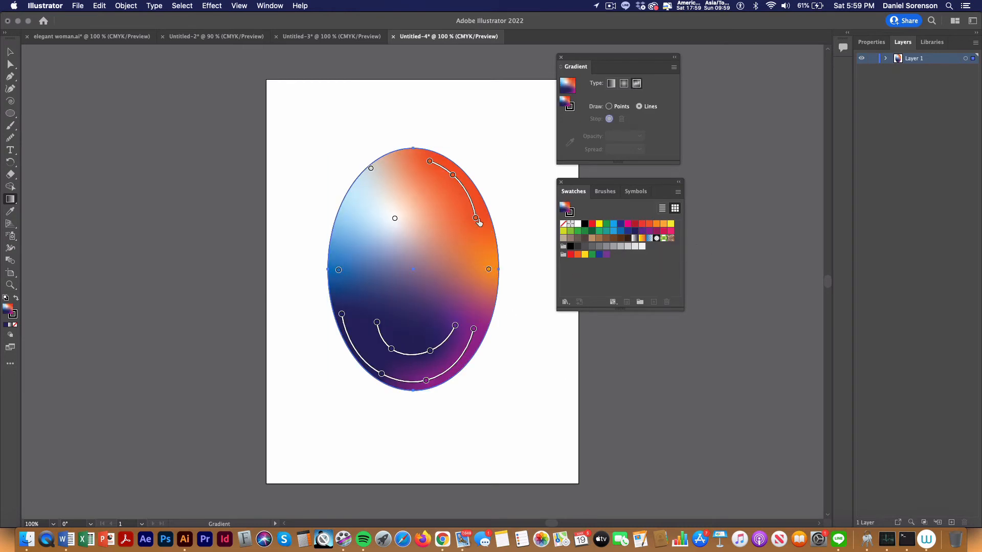
pyautogui.click(476, 218)
pyautogui.click(657, 224)
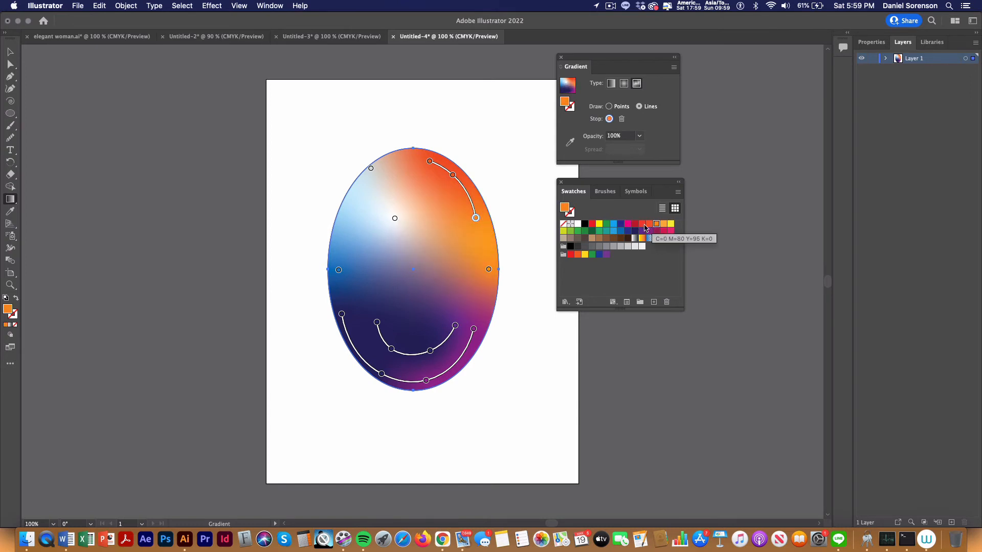
pyautogui.click(537, 229)
pyautogui.click(494, 305)
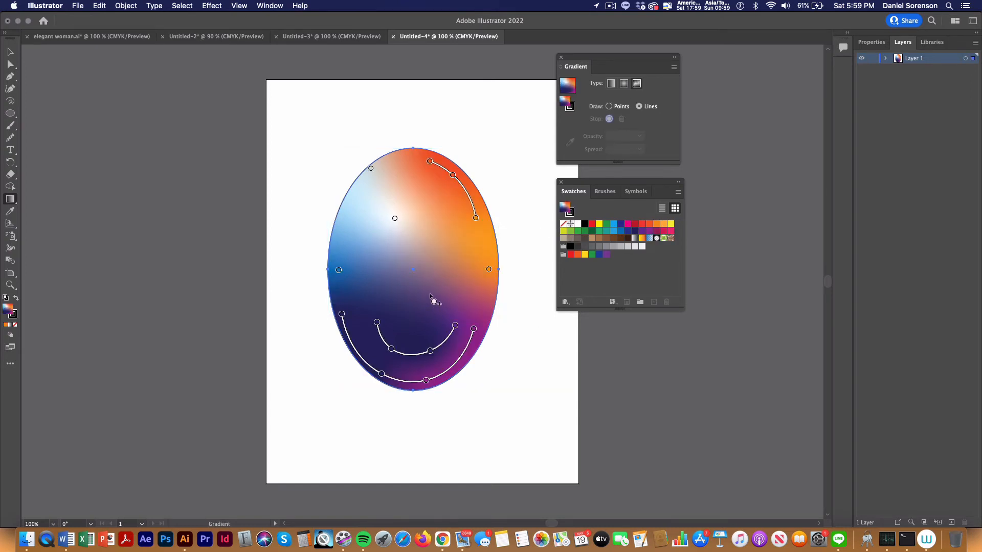
# Add a red color point just below the ellipse's center and move it up inside the upper-right gradient line
pyautogui.click(429, 292)
pyautogui.click(628, 224)
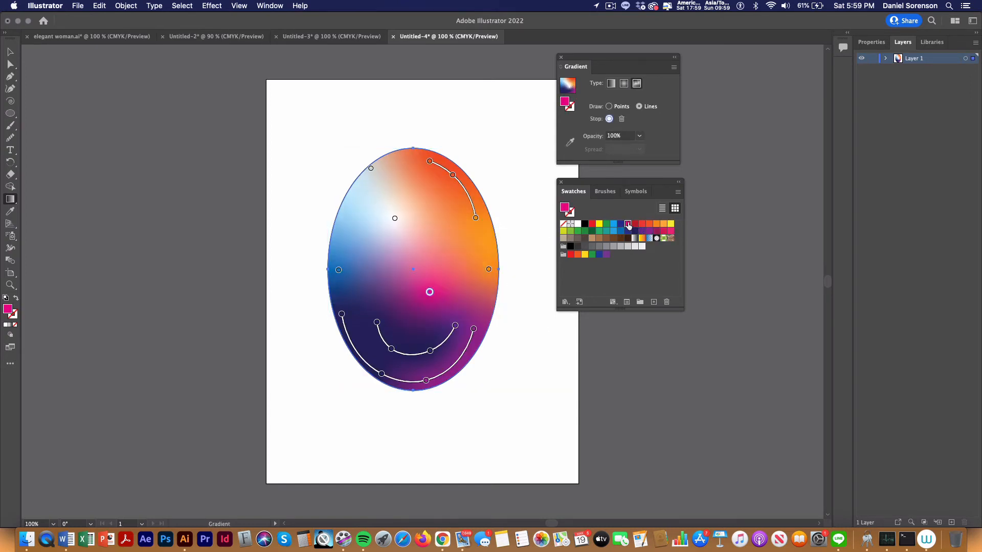
pyautogui.click(643, 225)
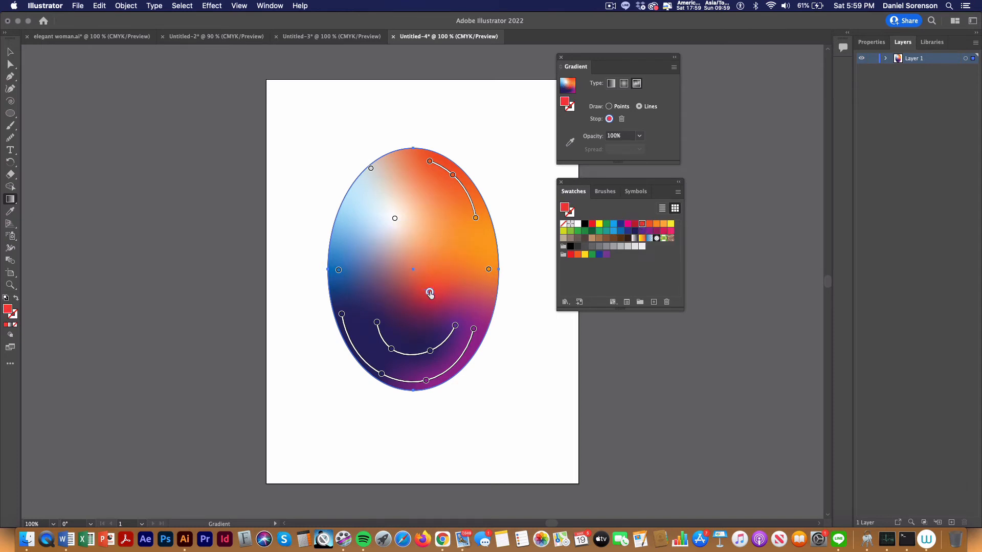
pyautogui.moveTo(429, 293); pyautogui.dragTo(442, 194)
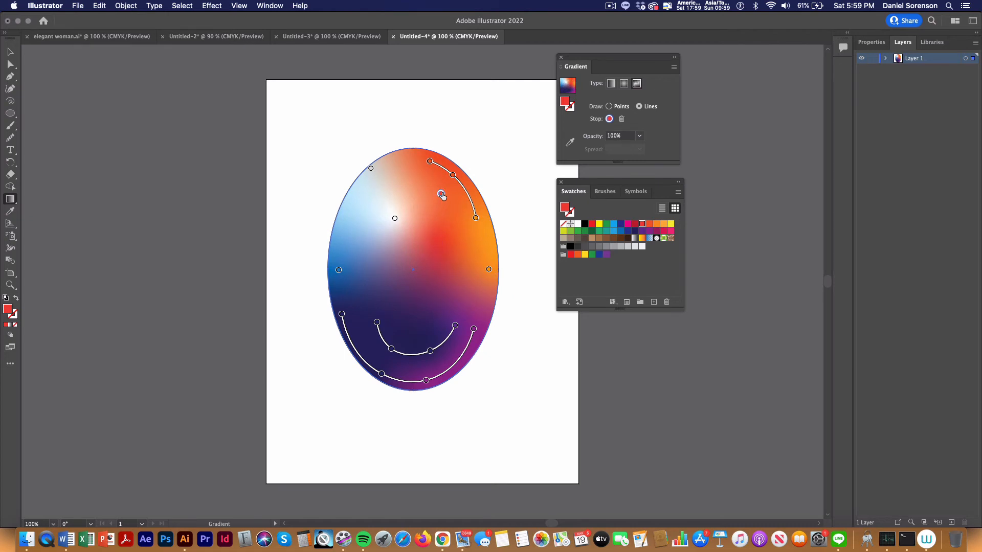
# Draw a gradient line downward from the red point, undo its last extension toward the center, and deselect the ellipse
pyautogui.click(453, 264)
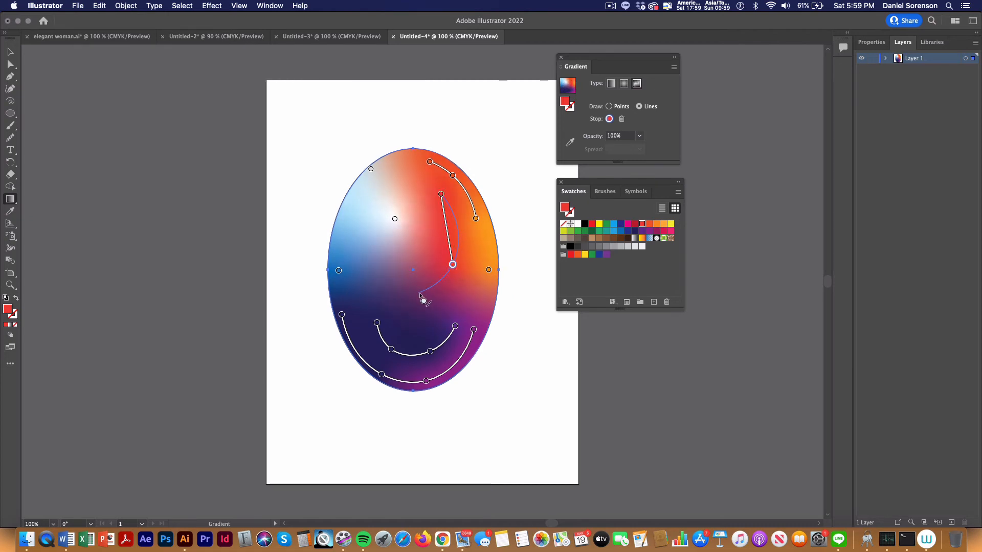
pyautogui.keyDown('super'); pyautogui.click(530, 311); pyautogui.keyUp('super')
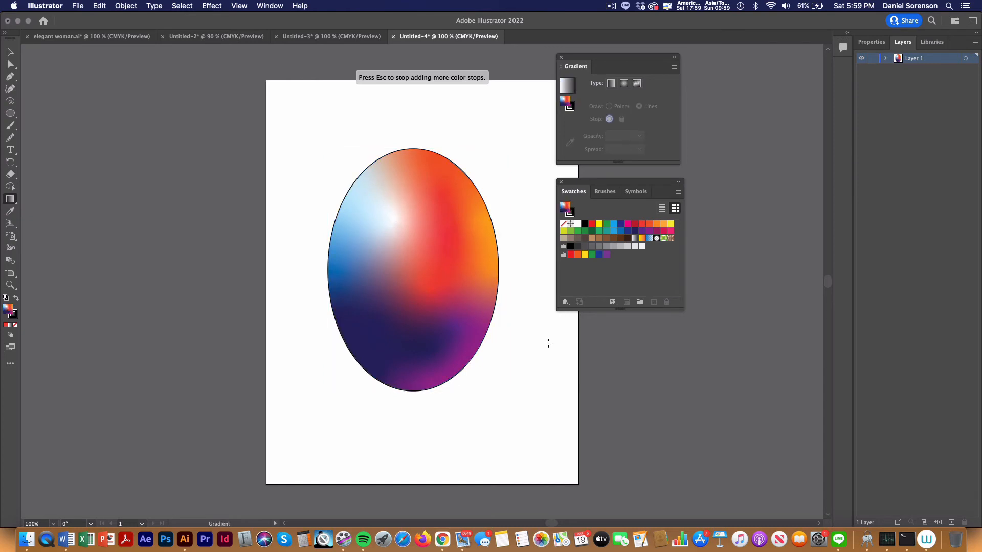
pyautogui.press('super+z')
pyautogui.press('super+z')
pyautogui.keyDown('super'); pyautogui.click(571, 381); pyautogui.keyUp('super')
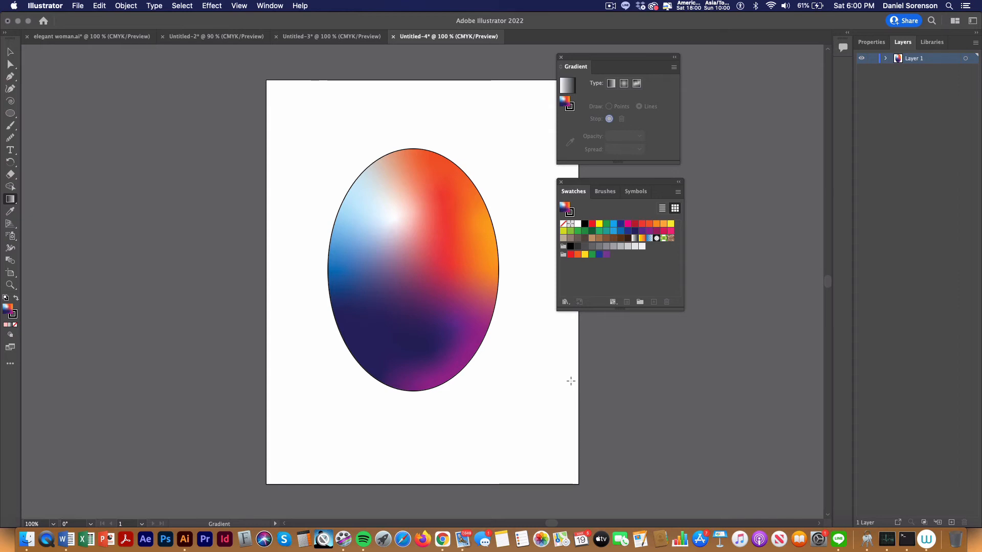
# In elegant woman.ai, select the pale highlight shape on the cheek and fill it with a freeform gradient in Lines mode
pyautogui.click(100, 41)
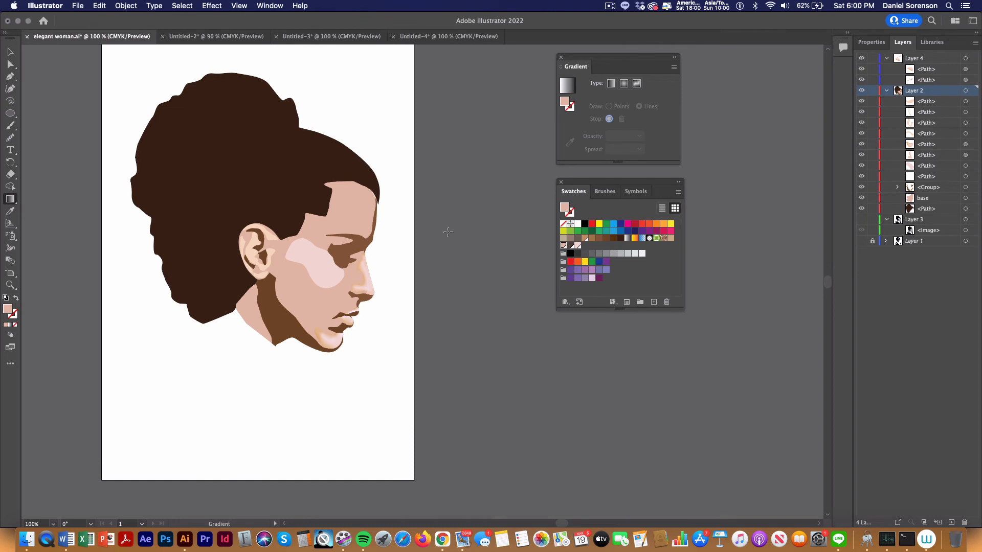
pyautogui.moveTo(386, 342); pyautogui.dragTo(470, 382)
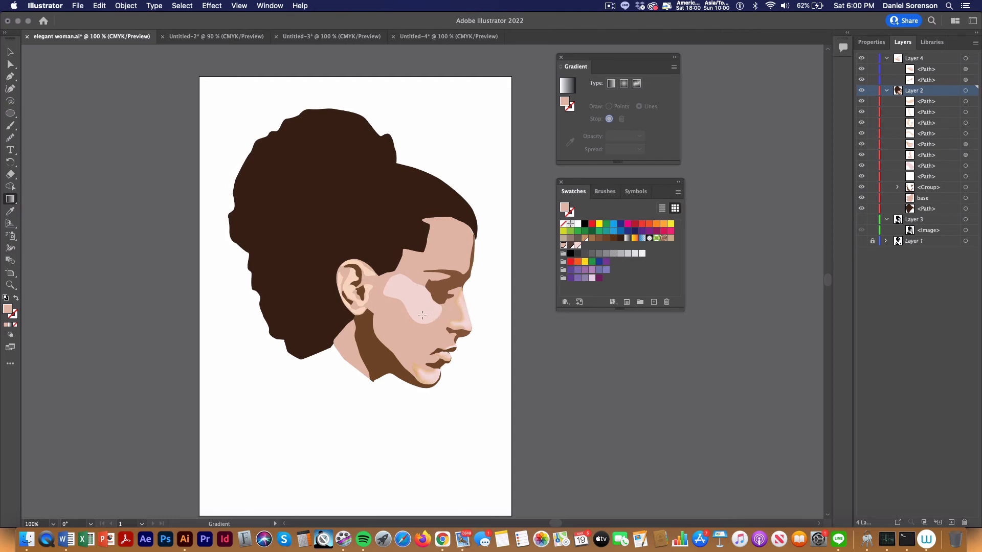
pyautogui.scroll(5, 370, 263)
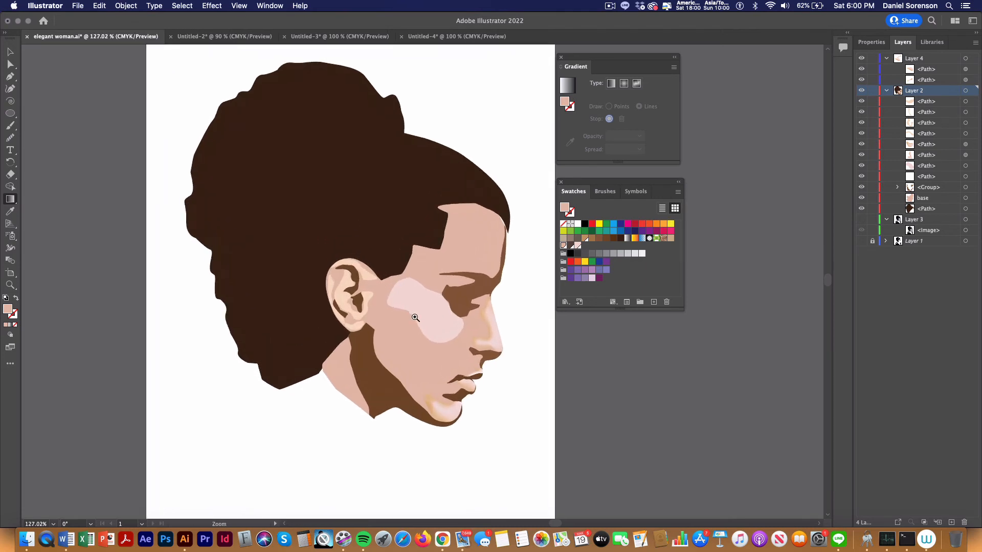
pyautogui.moveTo(490, 364); pyautogui.dragTo(414, 328)
pyautogui.click(400, 327)
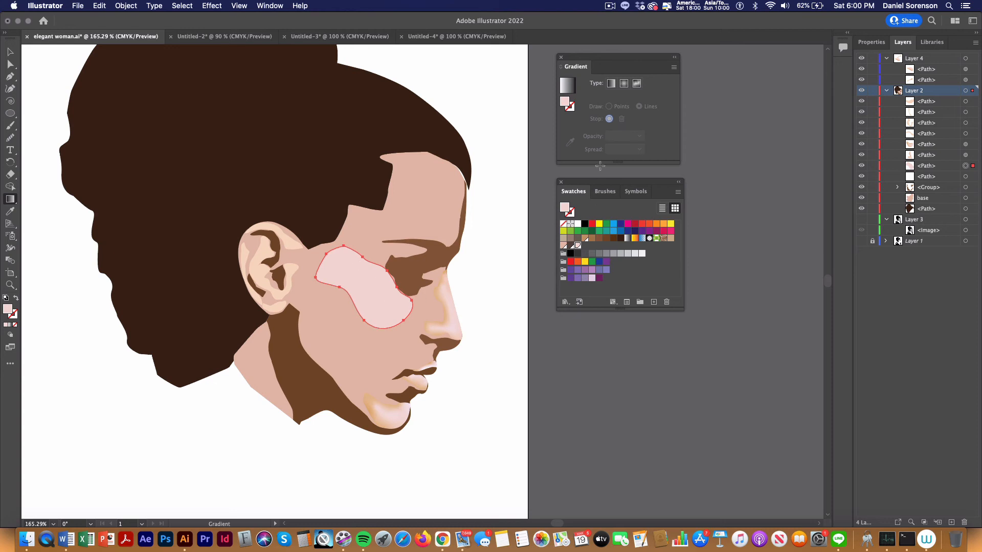
pyautogui.click(611, 85)
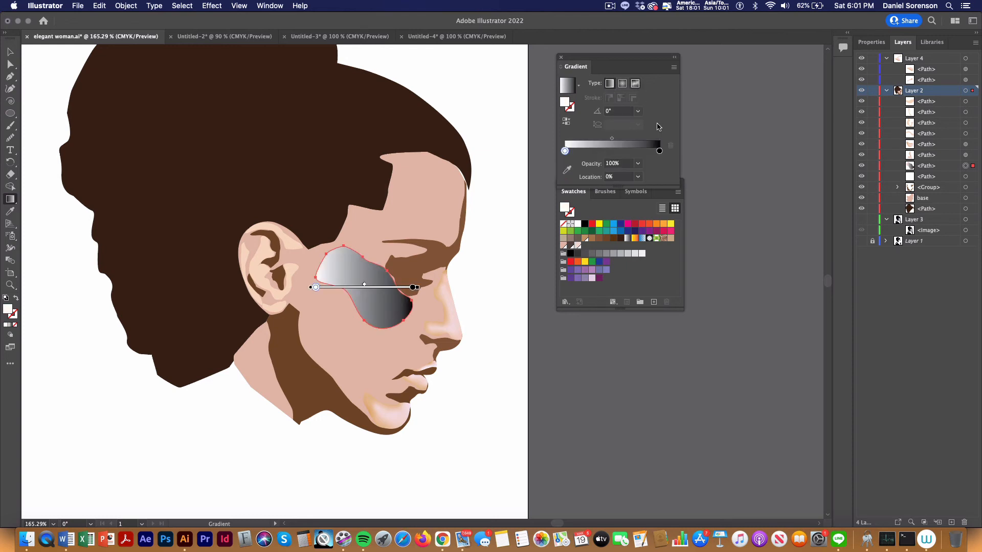
pyautogui.click(635, 84)
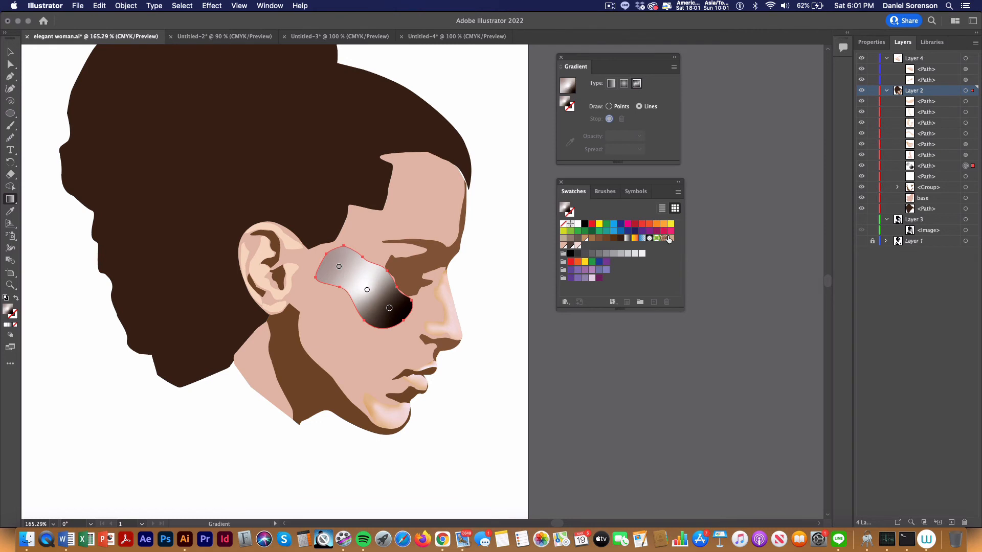
# Color the cheek highlight's black stop with the skin-pink swatch and draw a gradient line from it along the shape's lower edge
pyautogui.click(389, 308)
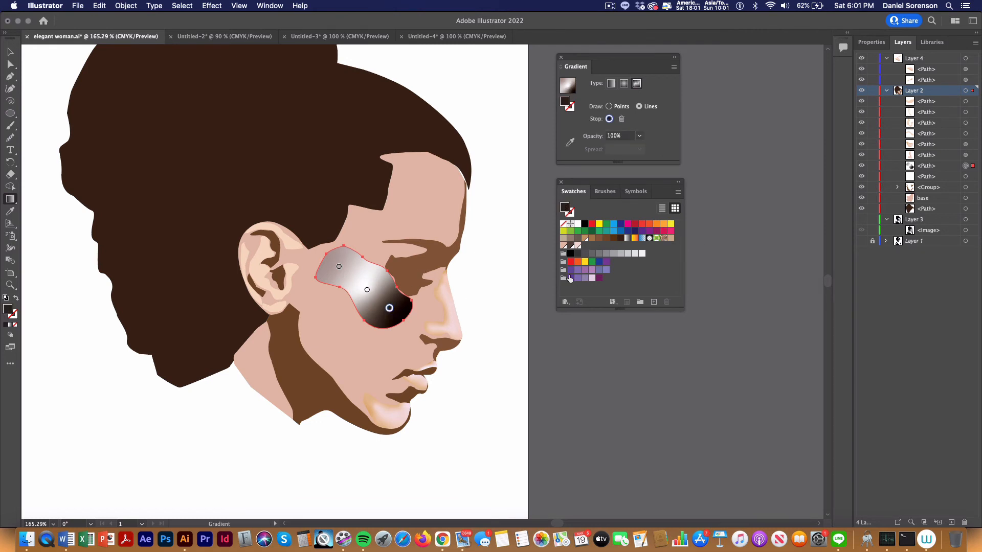
pyautogui.click(563, 246)
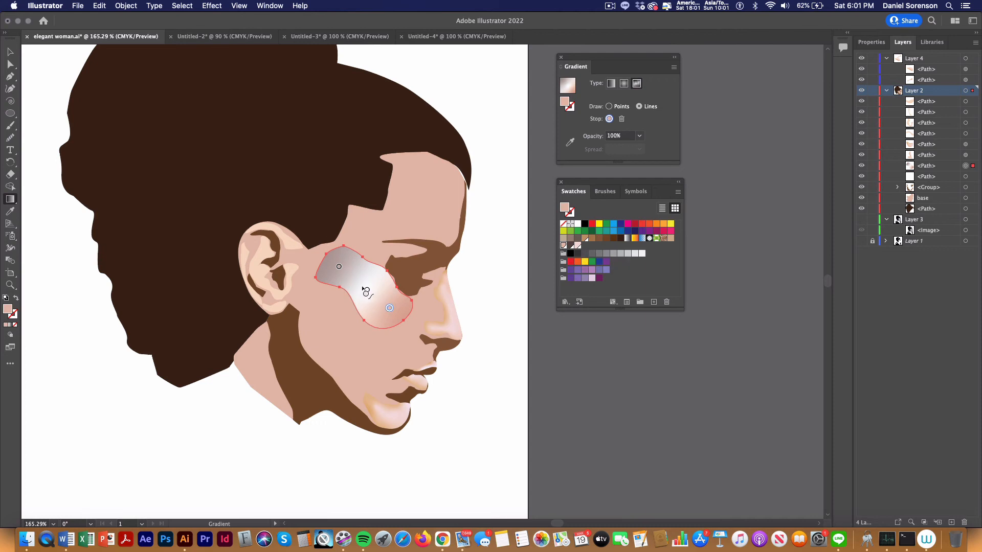
pyautogui.click(390, 326)
pyautogui.click(361, 314)
pyautogui.click(353, 298)
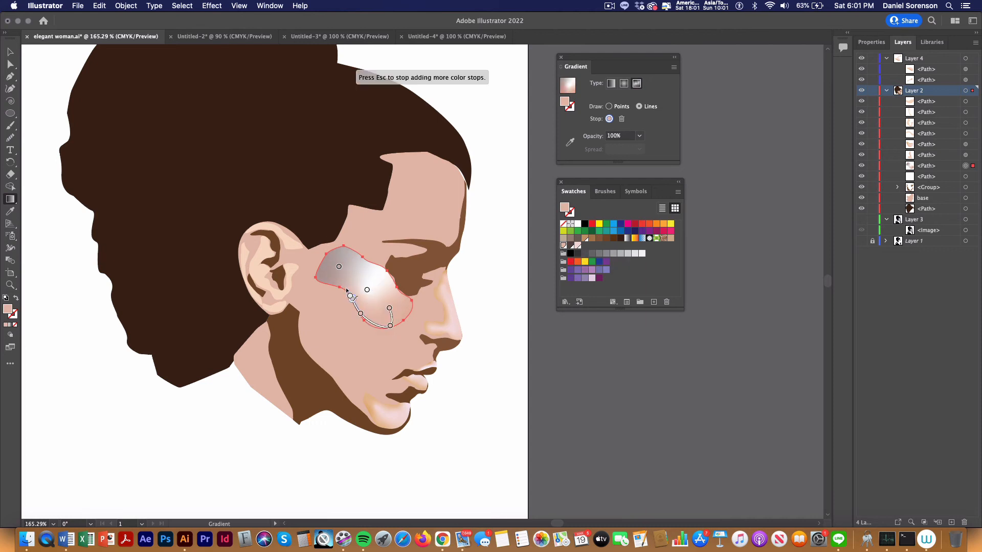
pyautogui.click(346, 287)
pyautogui.click(332, 281)
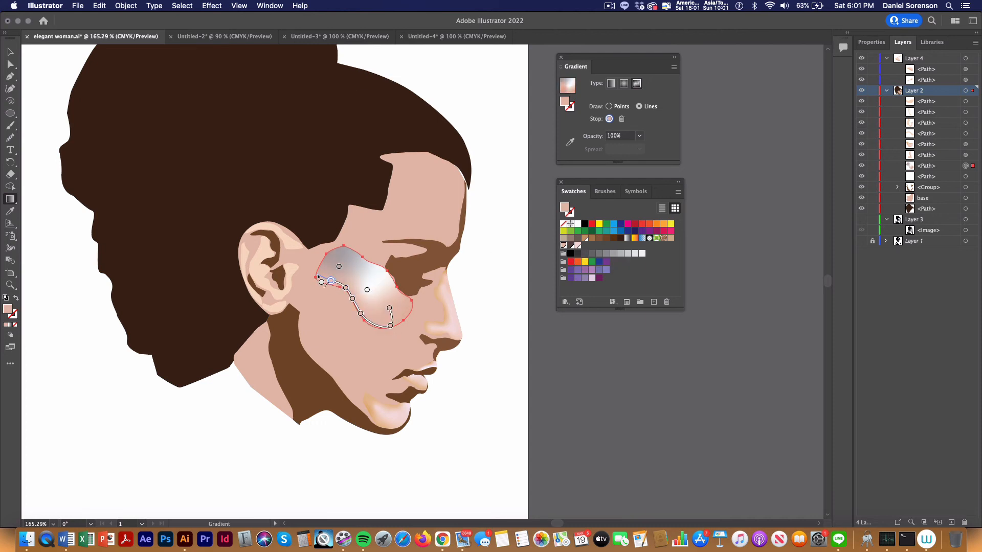
# Continue the skin-pink line around the highlight's left end and along its upper edge to the right side, then deselect the shape
pyautogui.click(317, 274)
pyautogui.click(323, 261)
pyautogui.click(338, 249)
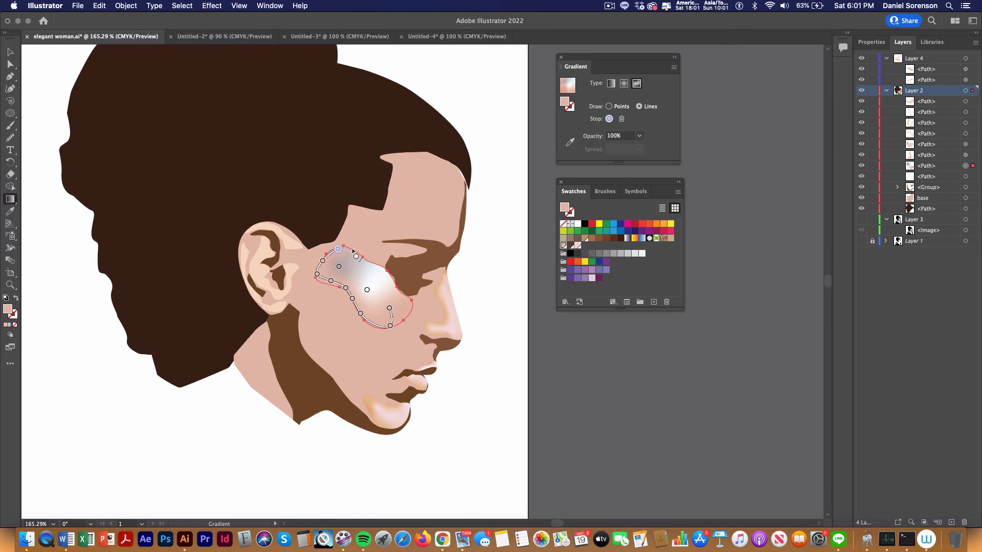
pyautogui.click(361, 255)
pyautogui.click(377, 264)
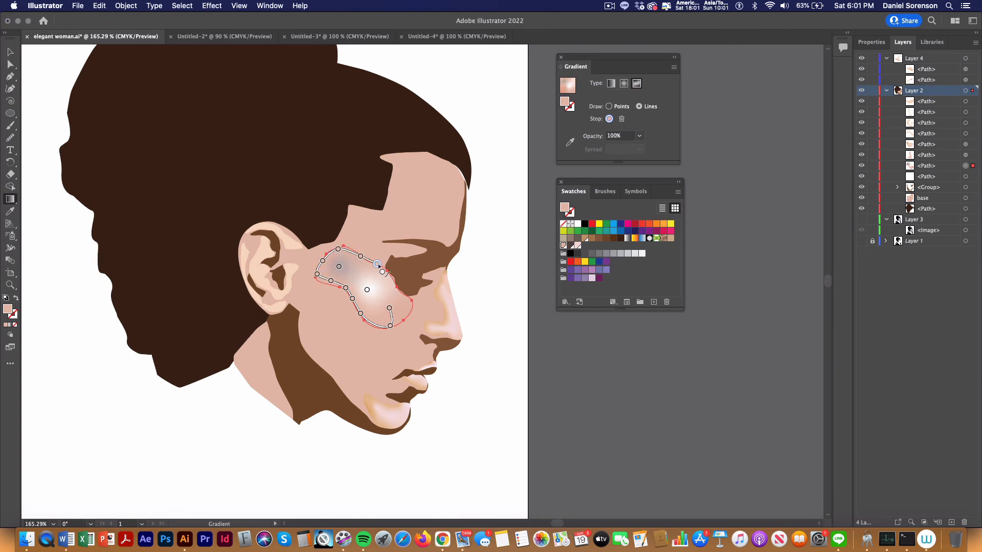
pyautogui.click(396, 289)
pyautogui.press('v')
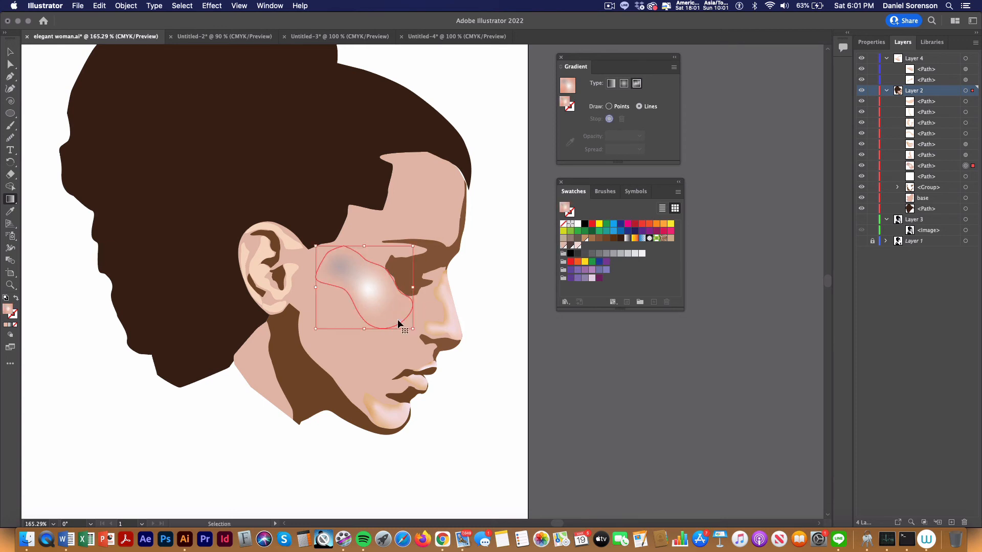
pyautogui.click(484, 325)
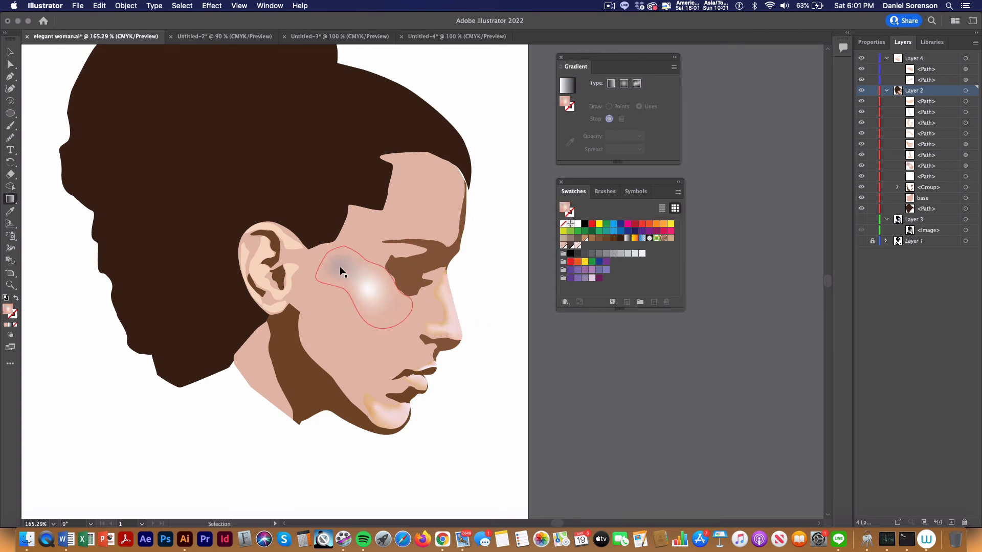
# Recolor the cheek highlight's gray stop pale pink and draw a gradient line from it through the middle toward the lower right
pyautogui.click(342, 270)
pyautogui.click(339, 266)
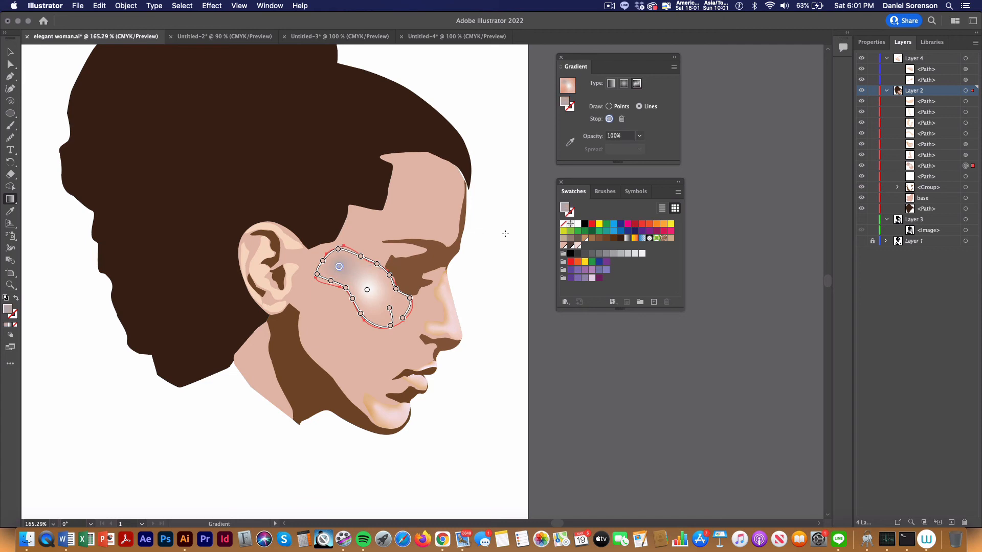
pyautogui.click(577, 245)
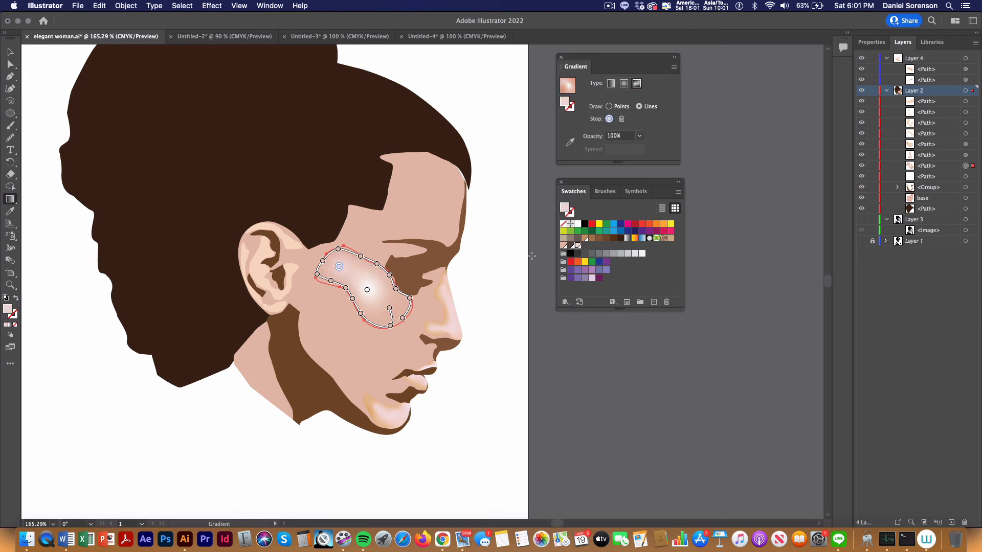
pyautogui.click(355, 269)
pyautogui.click(373, 280)
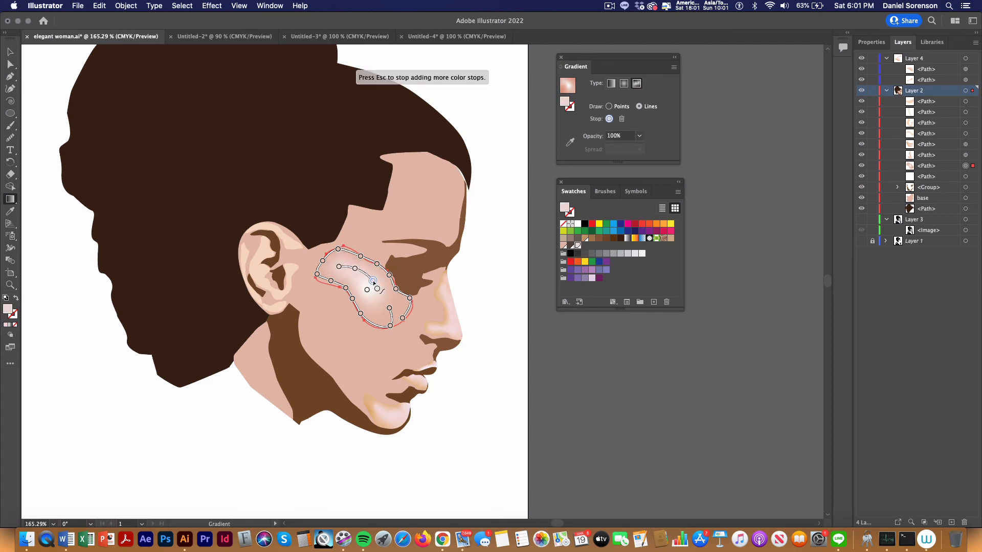
pyautogui.click(386, 295)
pyautogui.click(394, 302)
pyautogui.press('Escape')
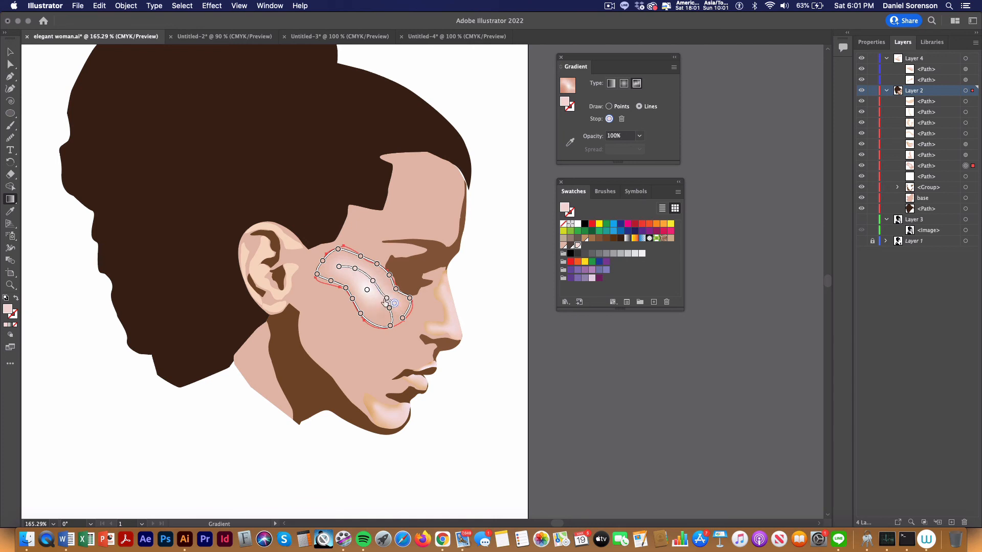
# Delete the separate white color point at the center of the cheek highlight
pyautogui.press('super')
pyautogui.click(367, 290)
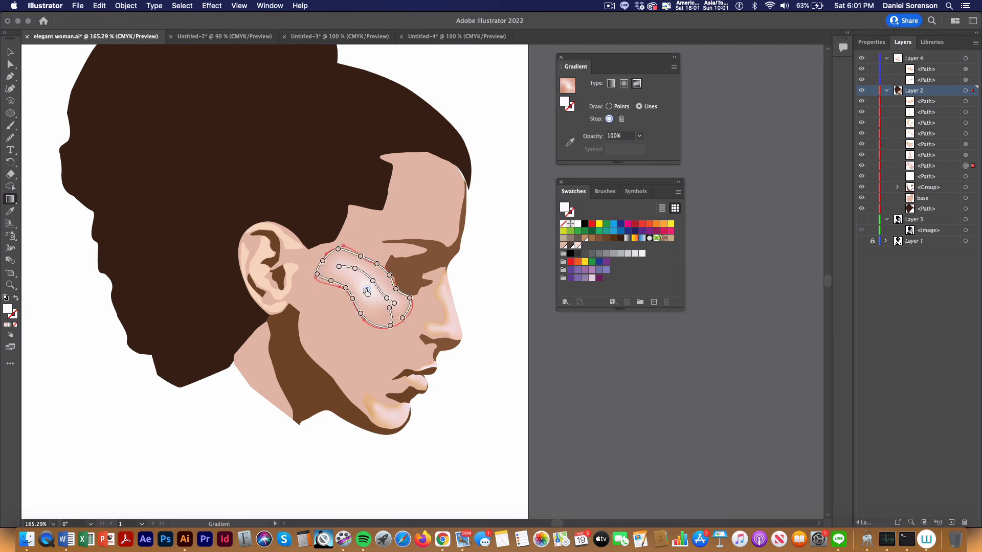
pyautogui.press('Delete')
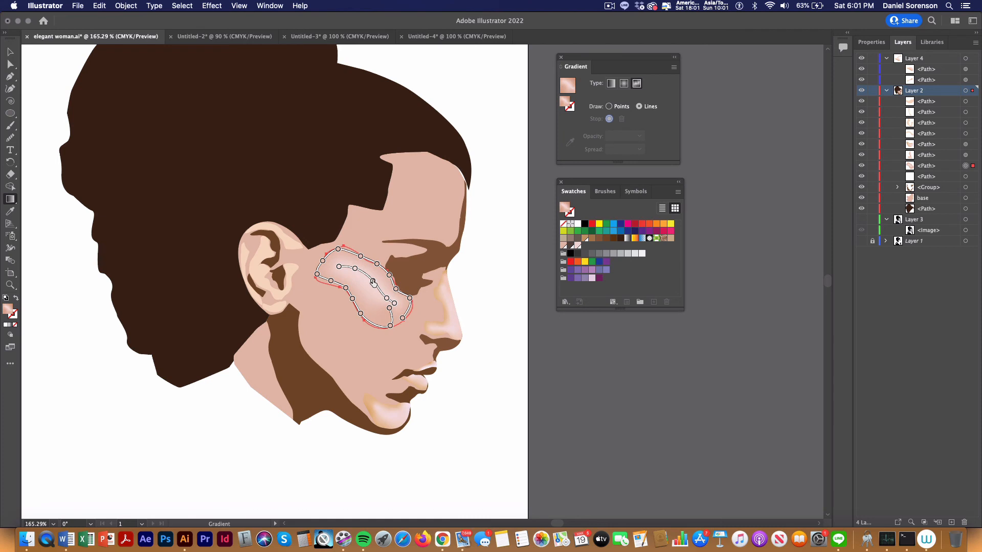
# Set the tint of the middle stop on the cheek highlight's inner pale pink line to 67%
pyautogui.click(373, 281)
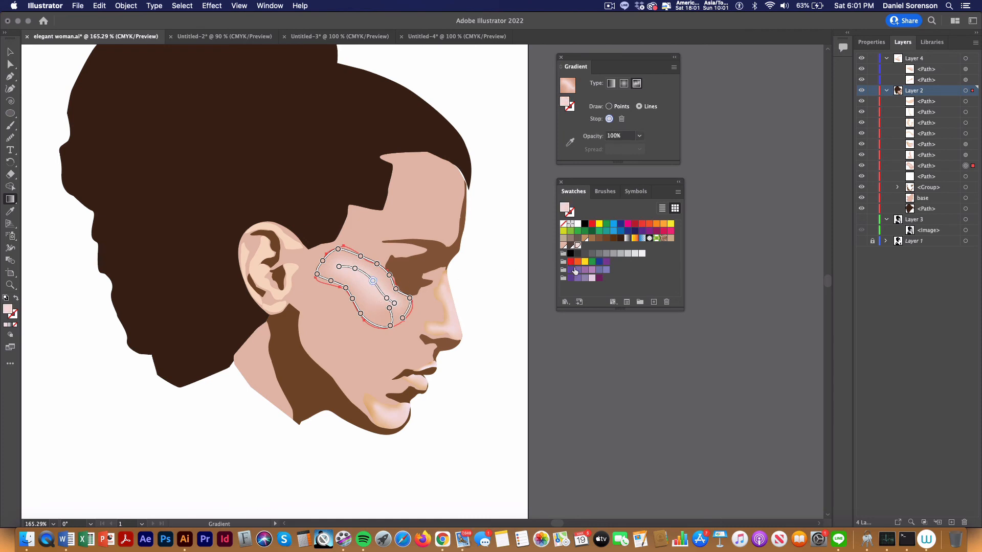
pyautogui.doubleClick(374, 282)
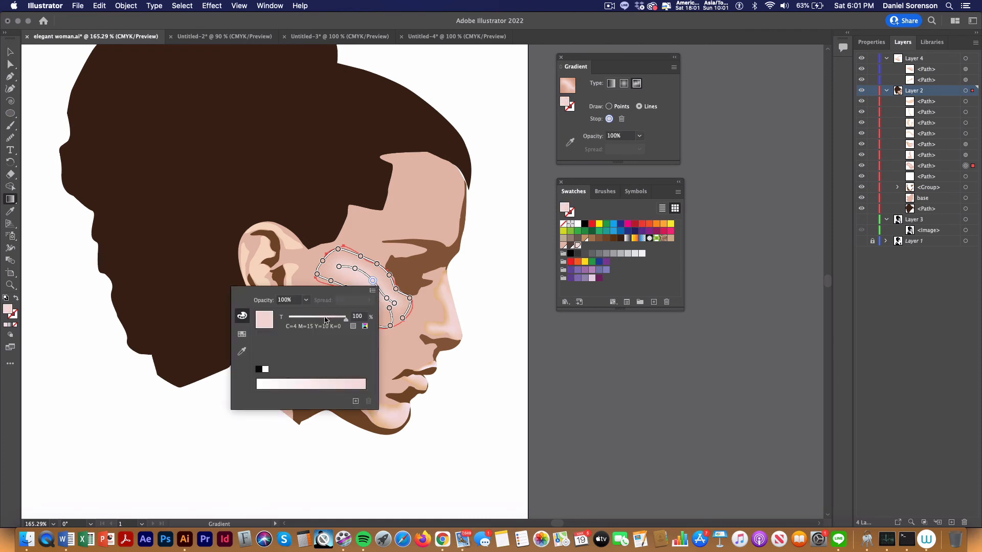
pyautogui.moveTo(345, 318); pyautogui.dragTo(326, 318)
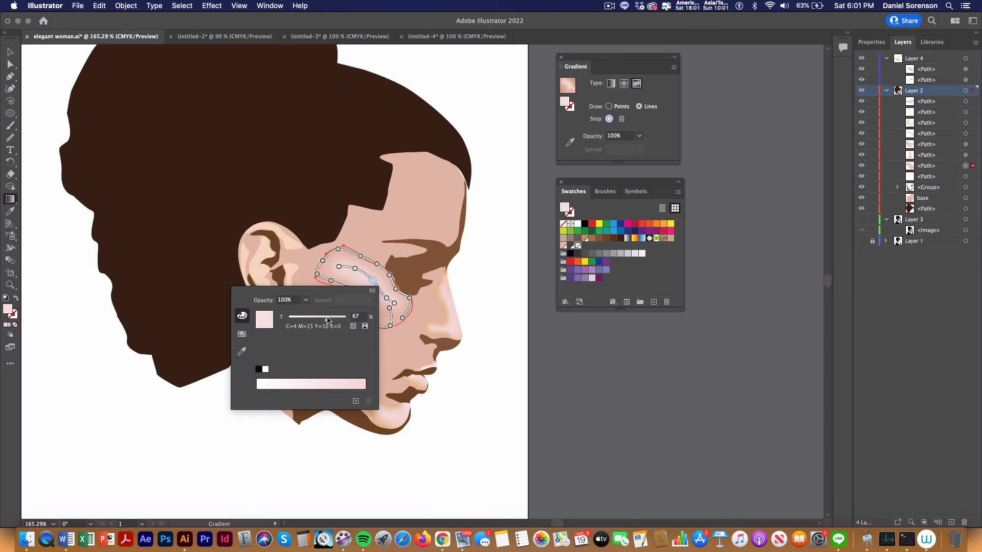
pyautogui.click(465, 308)
# Reposition the end stops of the inner and outer lines in the cheek highlight's lower right area, then deselect the shape
pyautogui.click(394, 304)
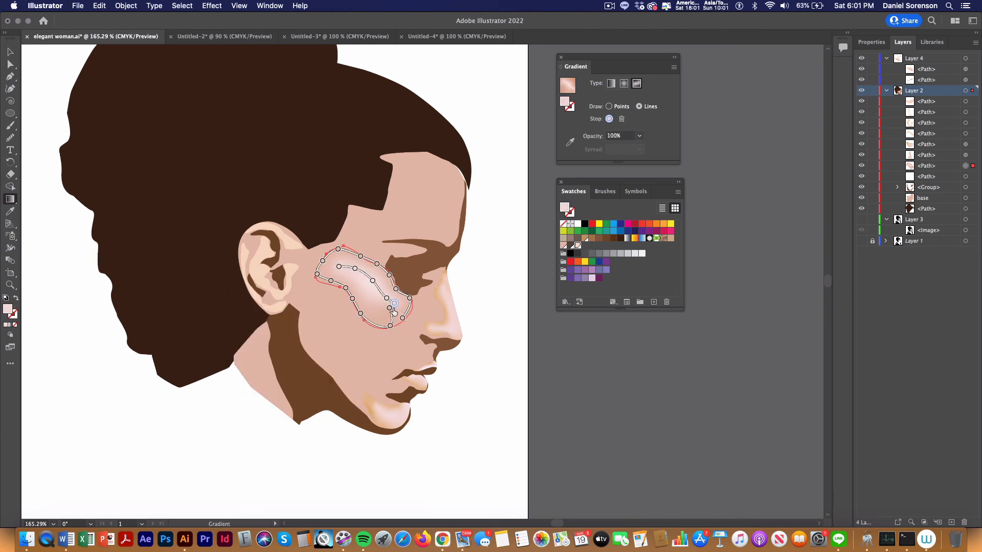
pyautogui.moveTo(394, 304); pyautogui.dragTo(398, 314)
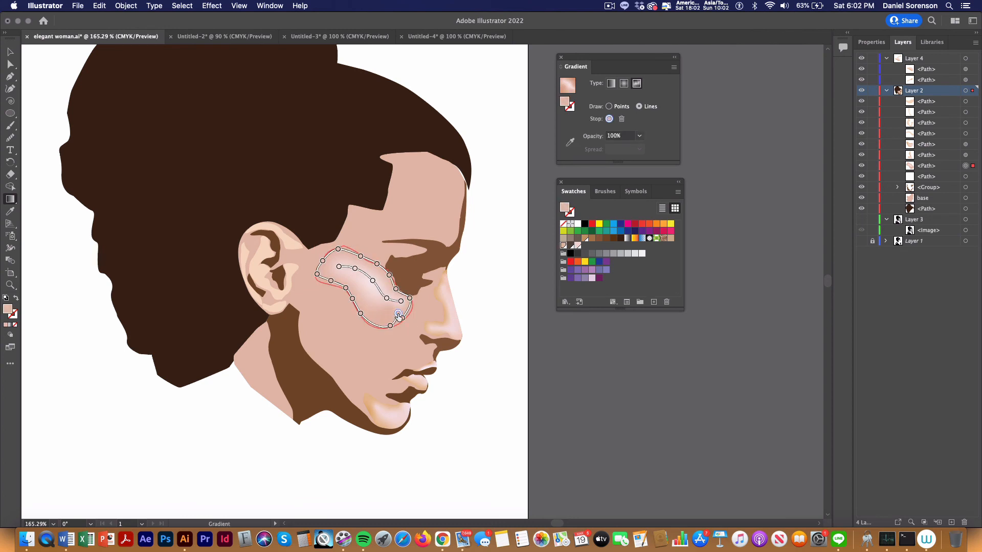
pyautogui.click(492, 317)
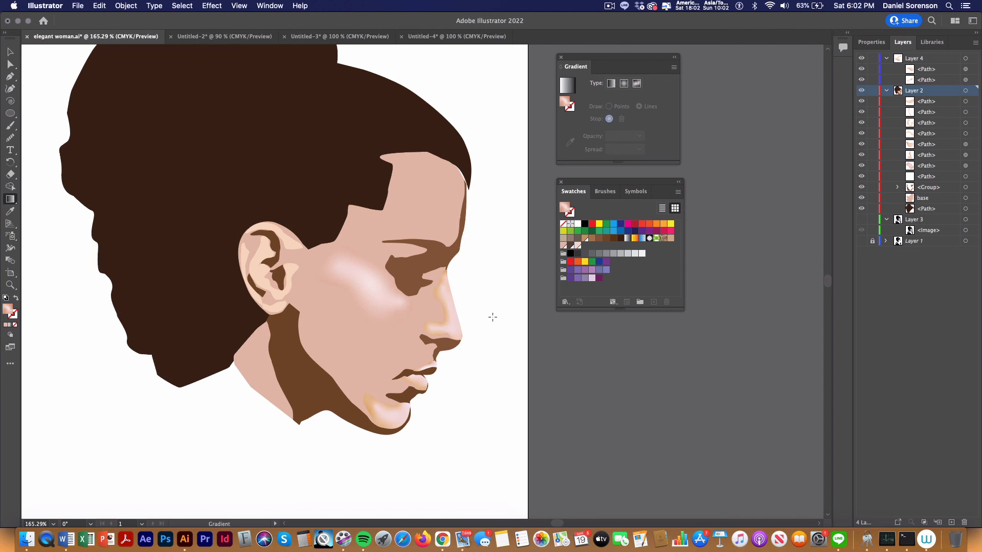
# Select the nose highlight and recolor the tan stops along the left side of its bridge with the skin-pink swatch
pyautogui.click(441, 286)
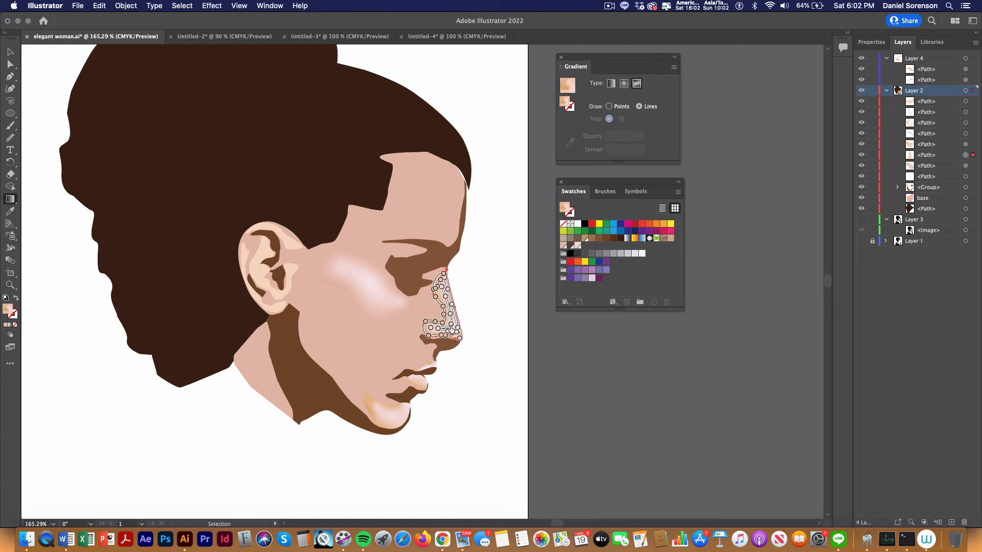
pyautogui.click(443, 307)
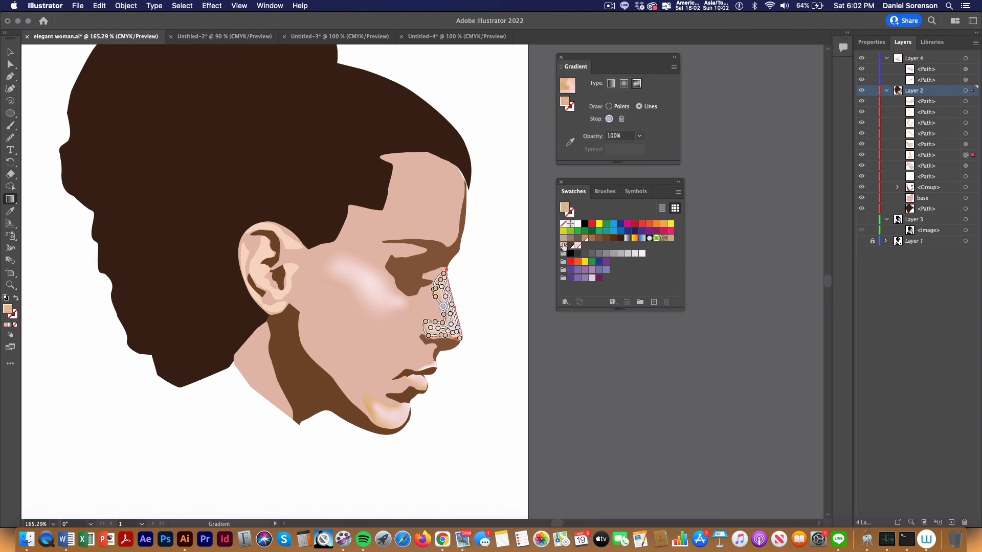
pyautogui.click(563, 246)
pyautogui.click(435, 297)
pyautogui.click(435, 289)
pyautogui.click(435, 295)
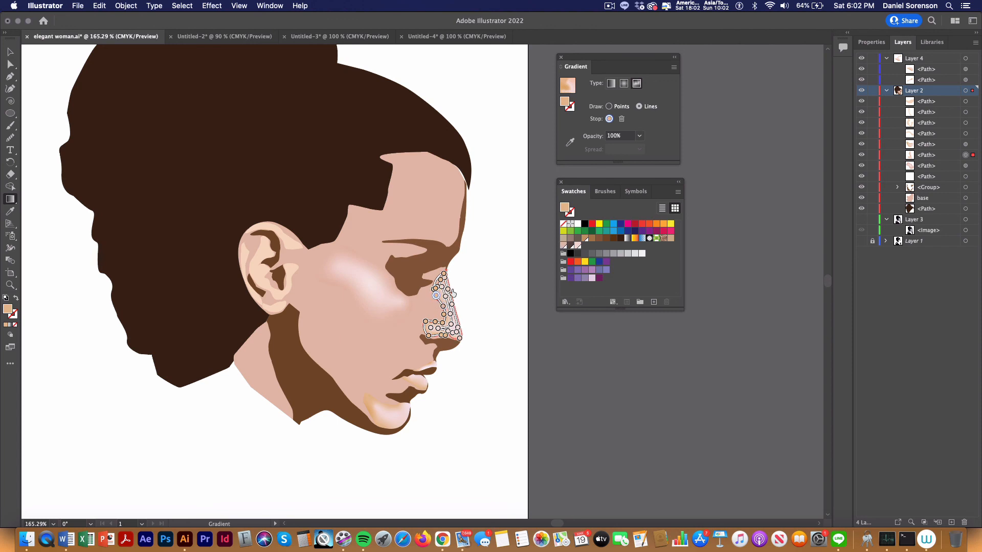
pyautogui.click(563, 246)
# Recolor the tan stops along the upper edge of the nostril area with the skin-pink swatch, then deselect the nose highlight
pyautogui.click(443, 323)
pyautogui.click(434, 321)
pyautogui.click(426, 321)
pyautogui.click(563, 246)
pyautogui.click(482, 312)
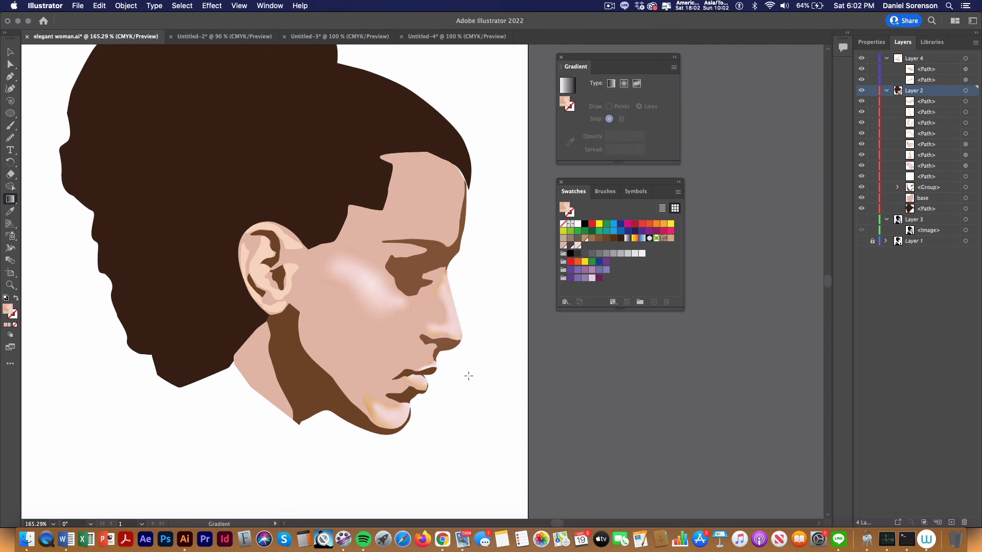